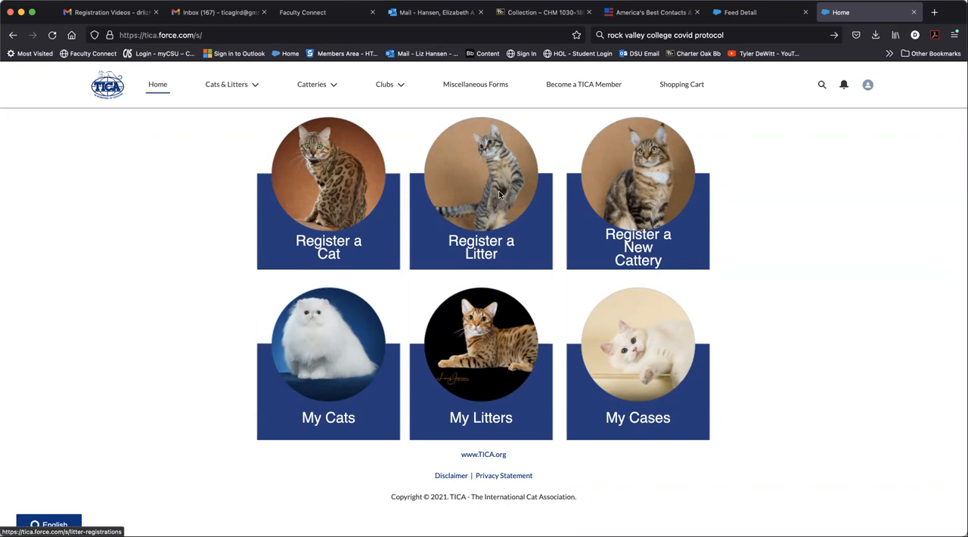
# Step: Start a litter registration with newcattery as the cattery and Maine Coon as the dam breed
pyautogui.click(499, 195)
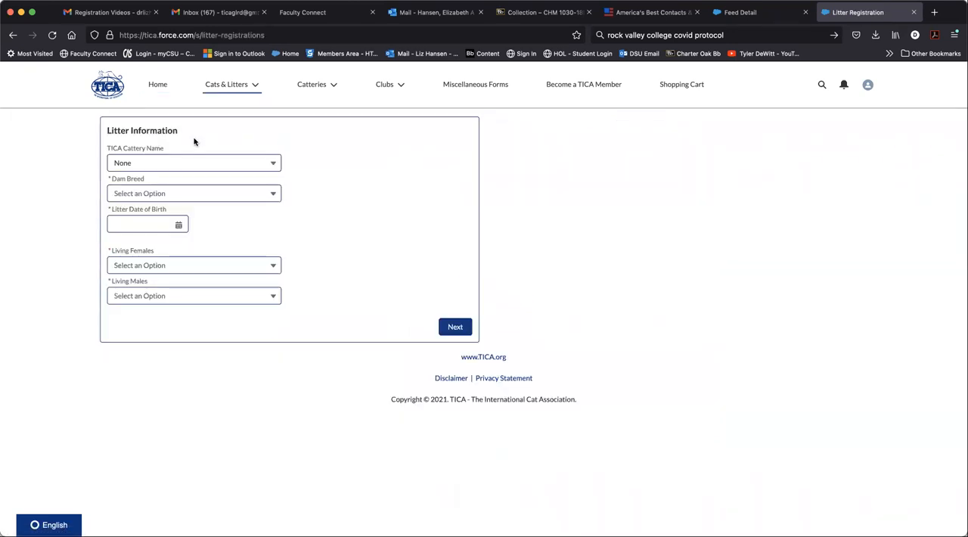
pyautogui.click(174, 163)
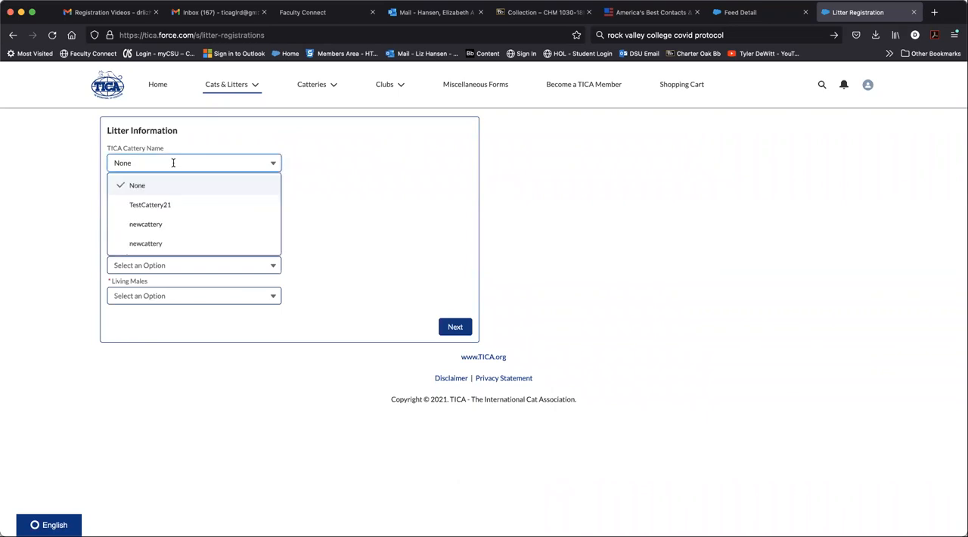
pyautogui.click(158, 225)
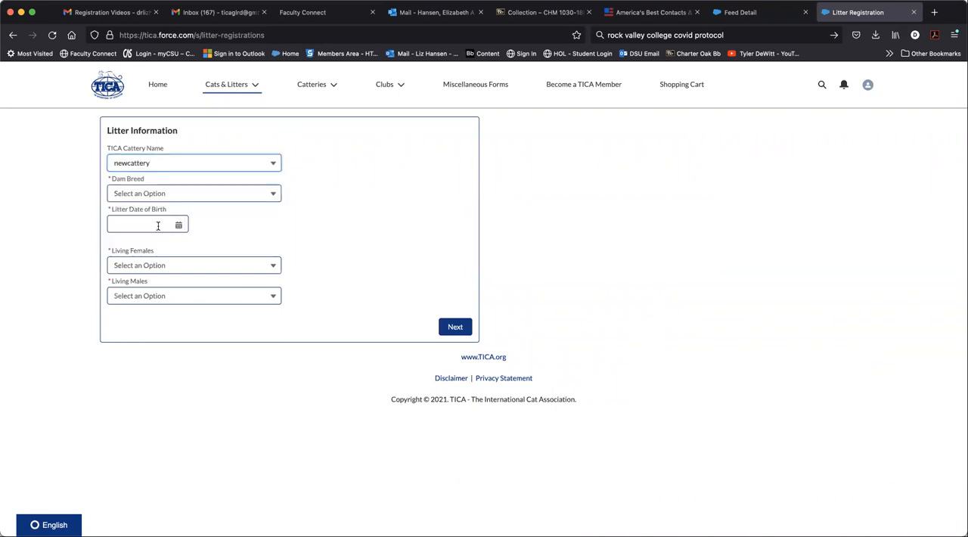
pyautogui.click(274, 193)
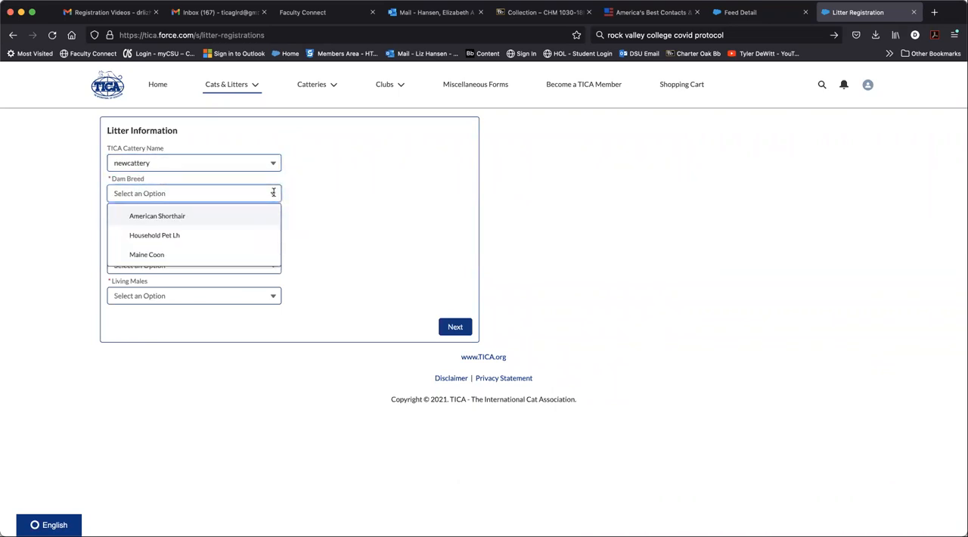
pyautogui.click(216, 255)
# Step: Enter the litter's date of birth
pyautogui.click(179, 225)
pyautogui.click(118, 244)
pyautogui.click(118, 244)
pyautogui.click(118, 245)
pyautogui.click(118, 246)
pyautogui.click(118, 246)
pyautogui.click(118, 246)
pyautogui.click(118, 245)
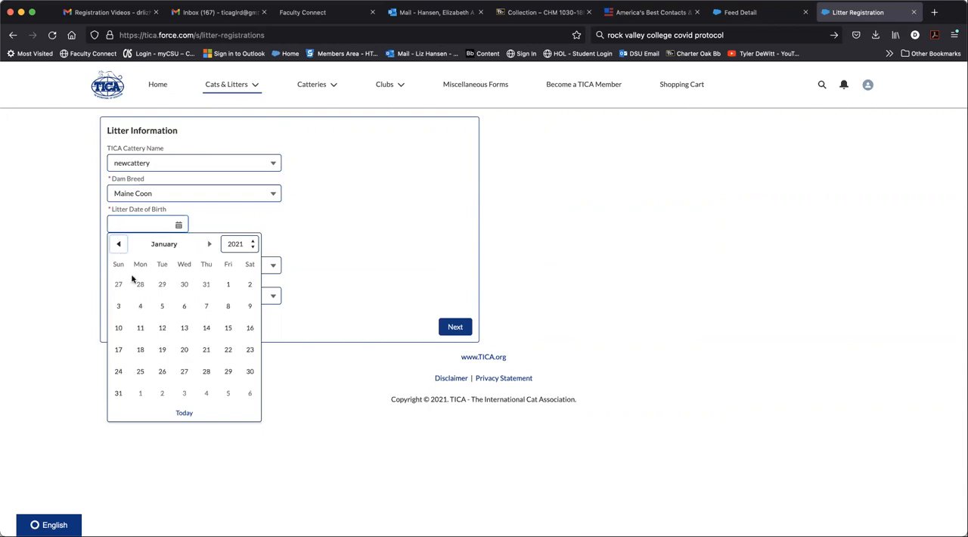
pyautogui.click(231, 283)
# Step: Set the litter to 3 living females and 4 living males, and continue to the dam information
pyautogui.click(252, 260)
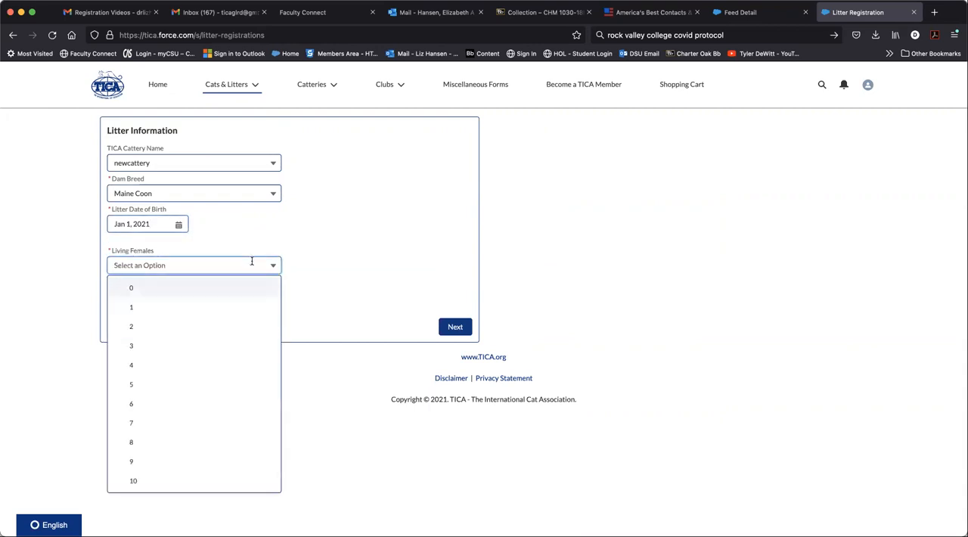
pyautogui.click(227, 344)
pyautogui.click(268, 296)
pyautogui.click(259, 396)
pyautogui.click(457, 326)
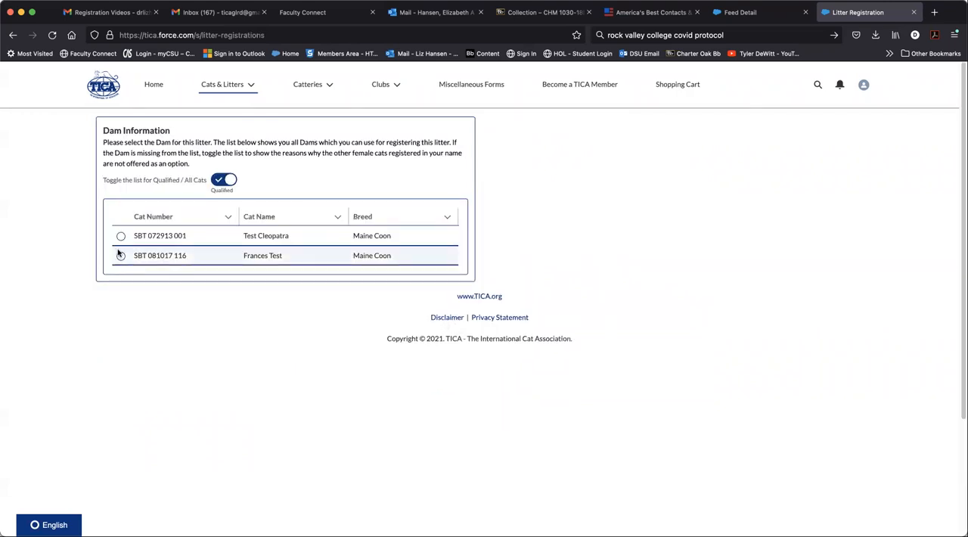
# Step: Choose Test Cleopatra as the dam and specify that the sire is TICA-registered and owned by someone else
pyautogui.click(121, 236)
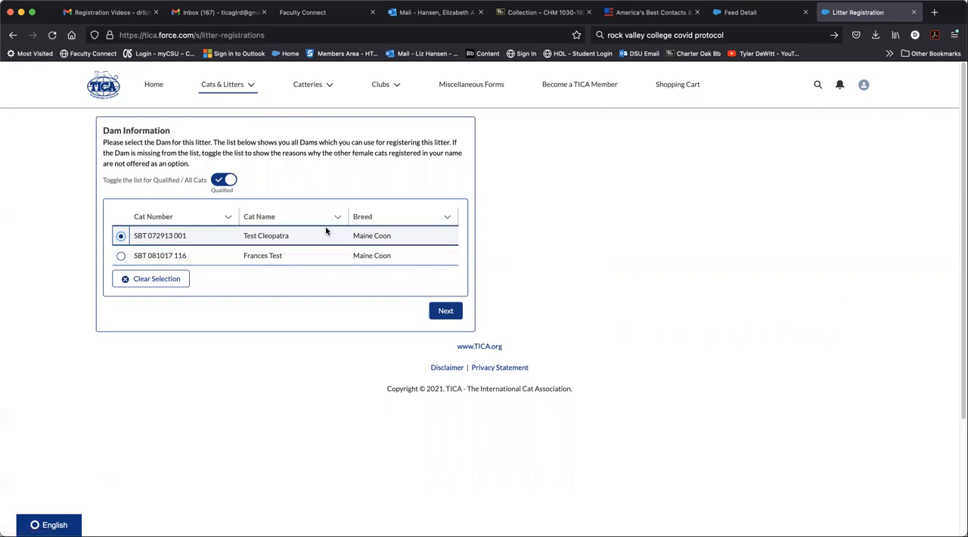
pyautogui.click(452, 313)
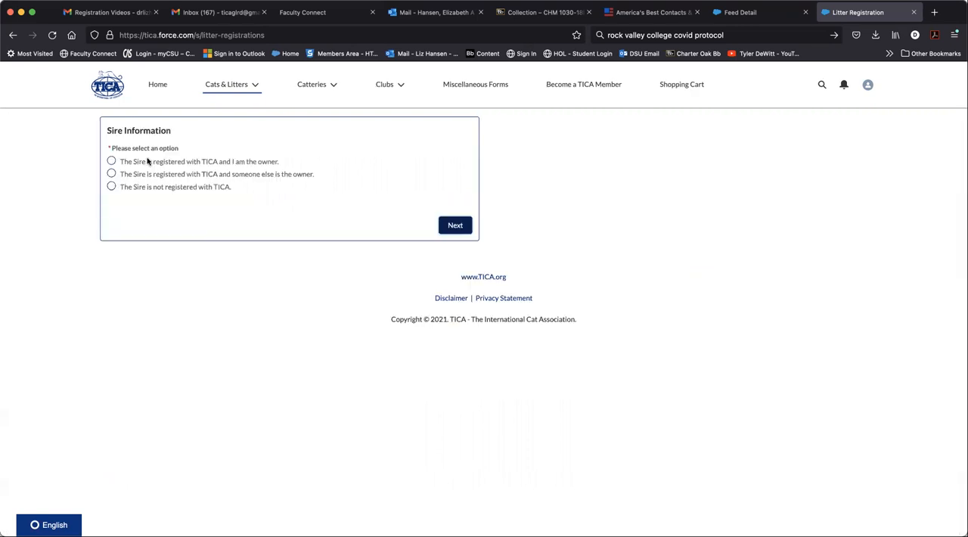
pyautogui.click(111, 174)
pyautogui.click(460, 225)
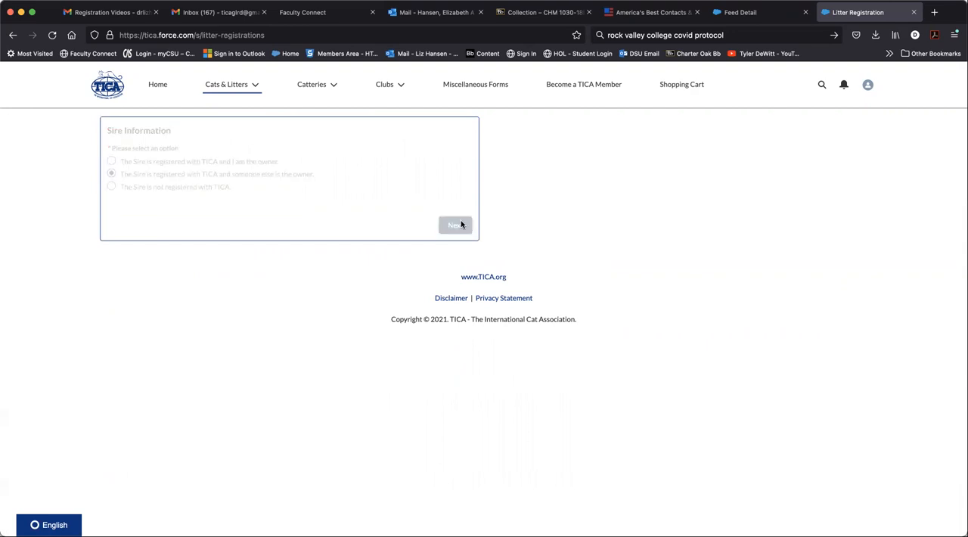
# Step: Look up the sire by registration number, owner's last name and client ID, and confirm TestMaleCat Registered as the sire
pyautogui.click(237, 177)
pyautogui.write('SBT 050119 211')
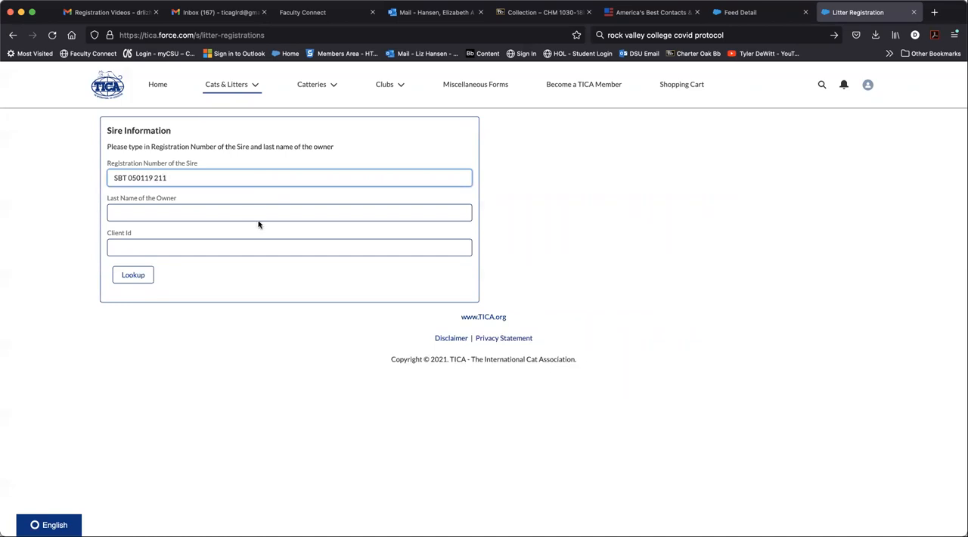
pyautogui.click(246, 212)
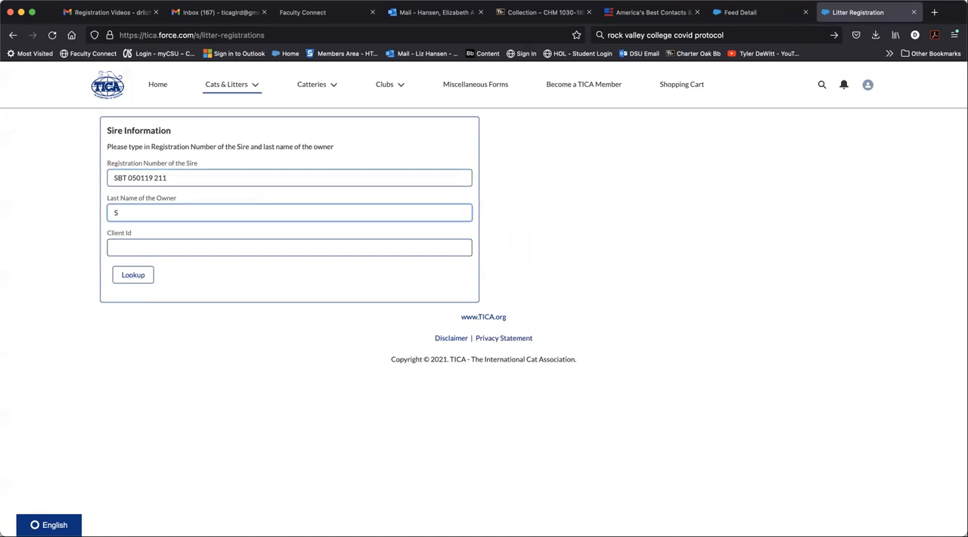
pyautogui.press('Tab')
pyautogui.write('77')
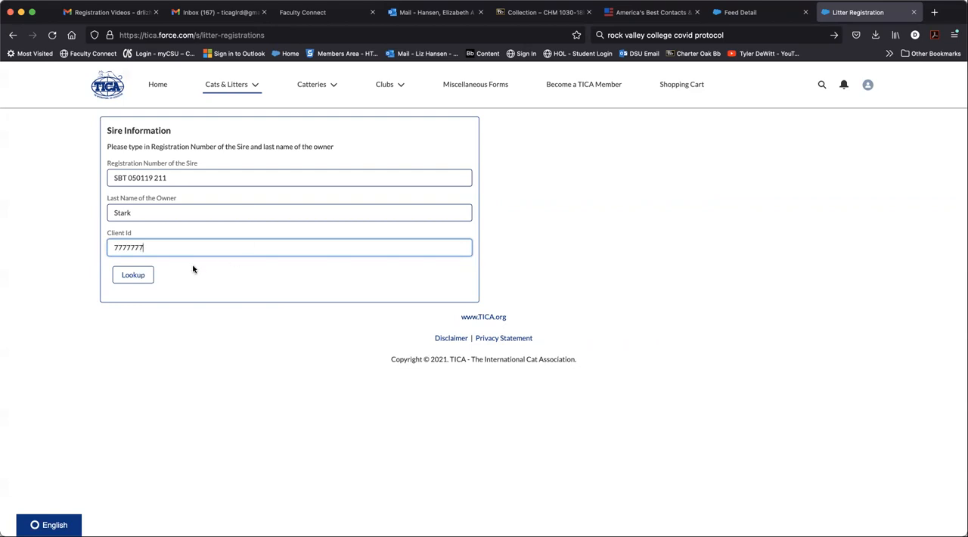
pyautogui.click(139, 275)
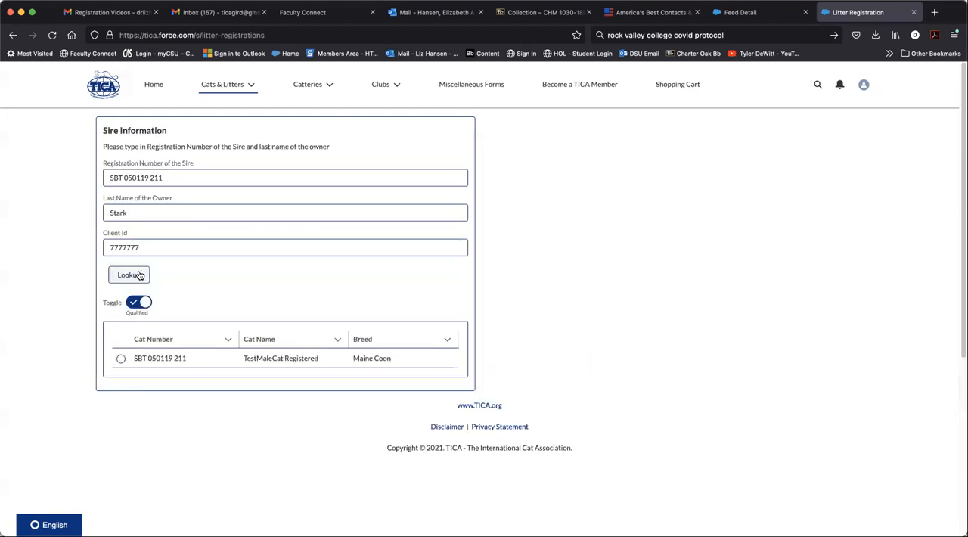
pyautogui.click(121, 358)
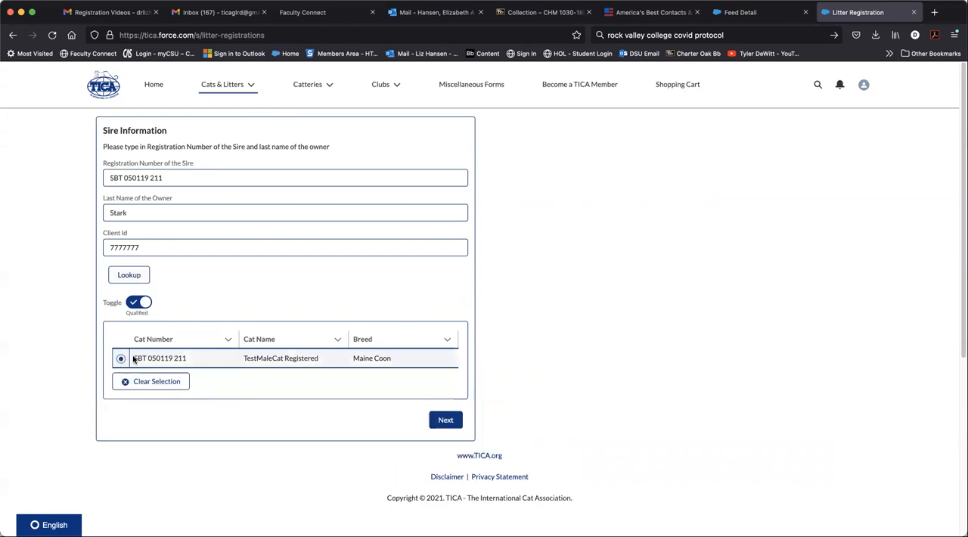
pyautogui.click(445, 420)
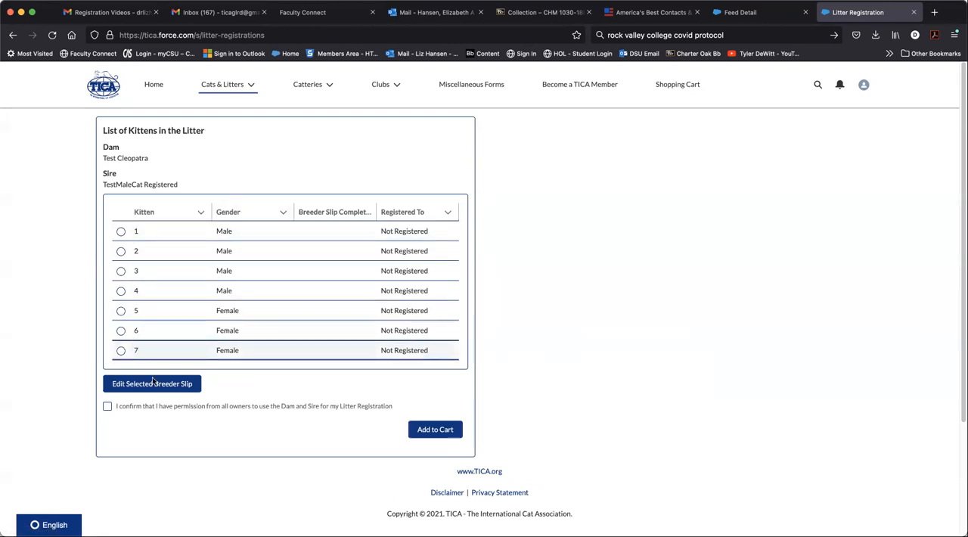
# Step: Edit kitten 1's breeder slip, setting the breed to Maine Coon, cat color to Blue and eye color to Green
pyautogui.click(121, 230)
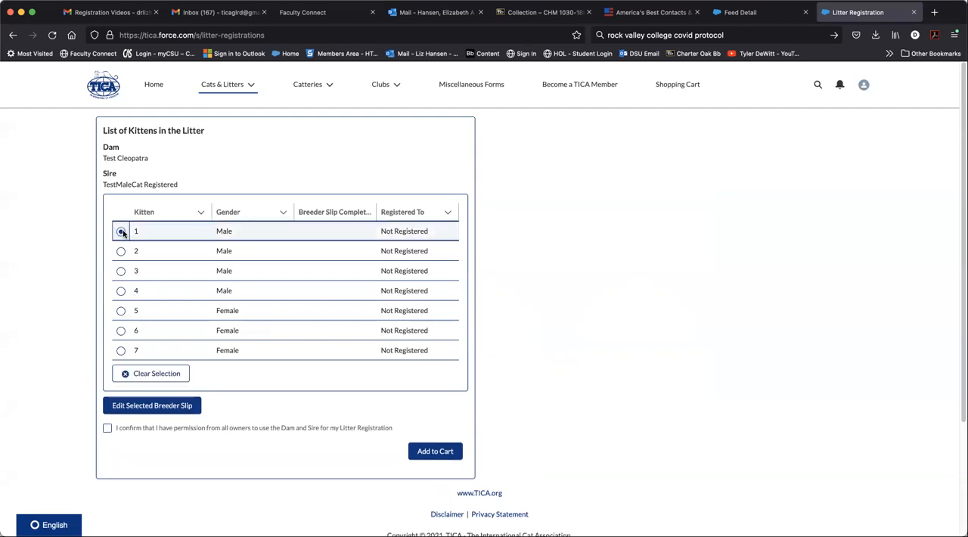
pyautogui.click(174, 407)
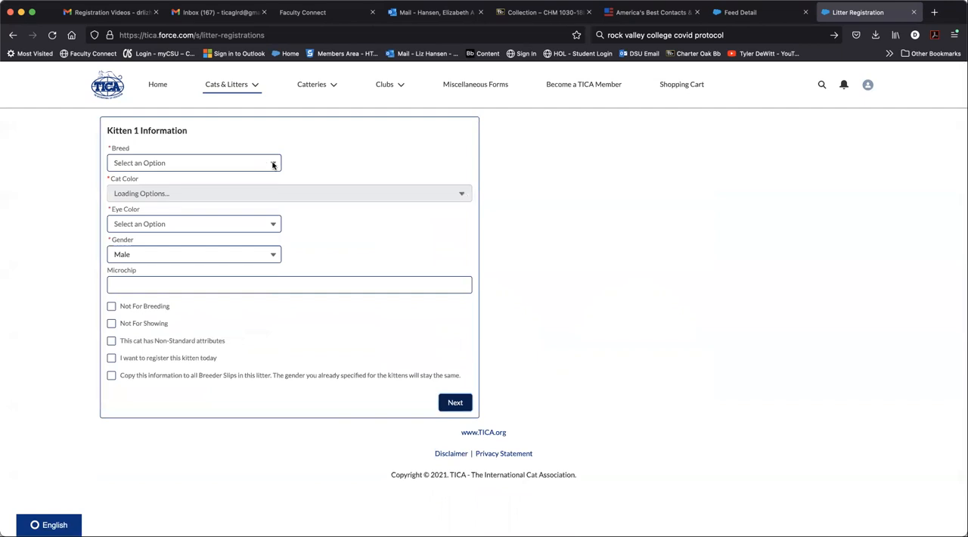
pyautogui.click(273, 165)
pyautogui.click(271, 163)
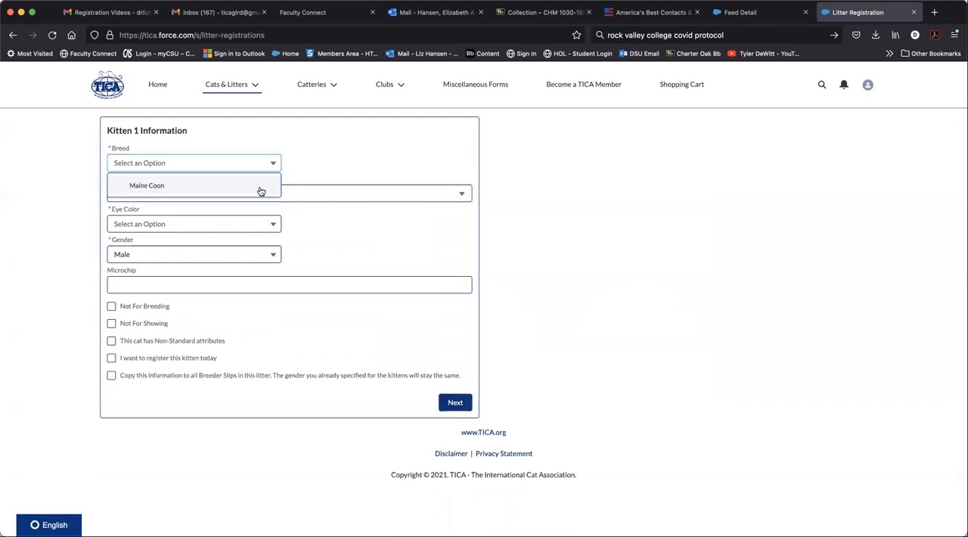
pyautogui.click(260, 187)
pyautogui.click(288, 195)
pyautogui.write('blue')
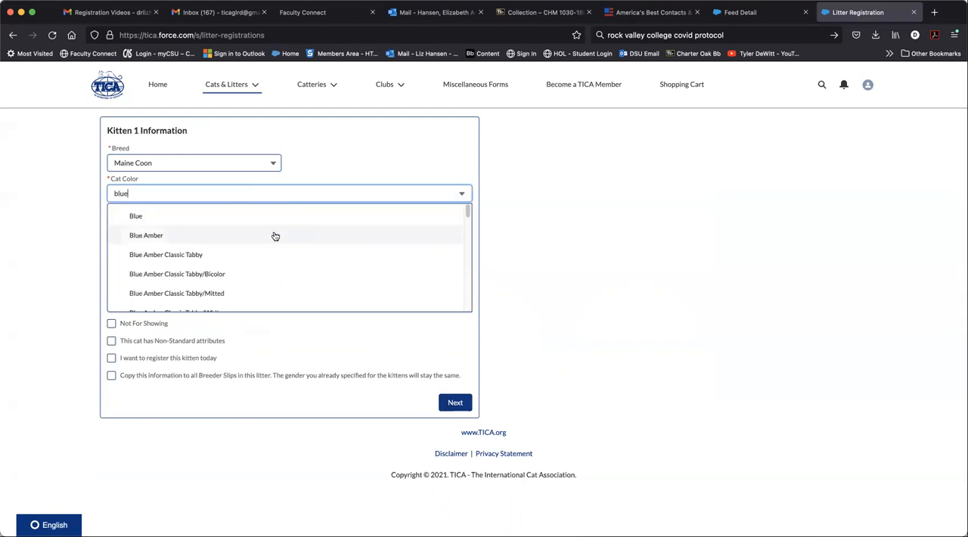
pyautogui.click(272, 215)
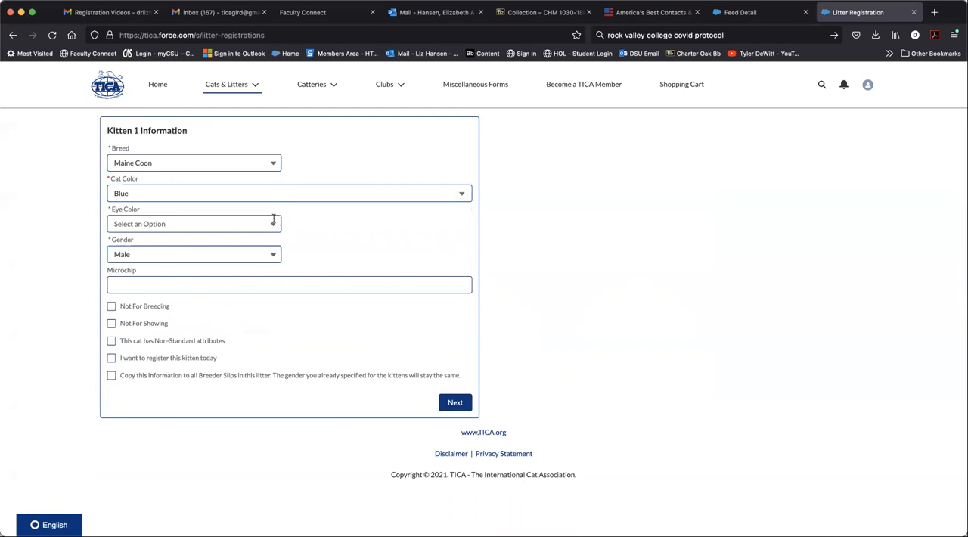
pyautogui.click(273, 221)
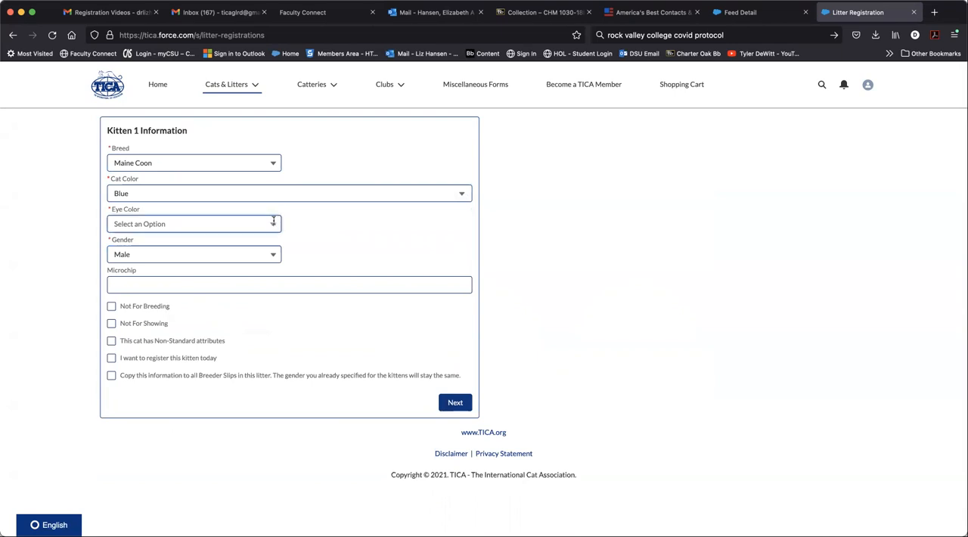
pyautogui.click(254, 325)
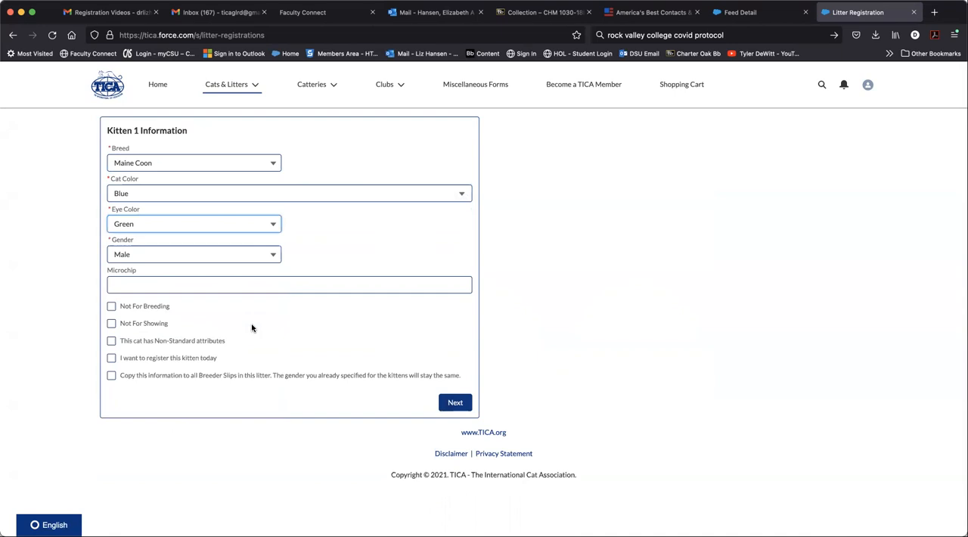
# Step: Enter kitten 1's microchip number and mark the kitten as not for breeding and not for showing
pyautogui.click(240, 283)
pyautogui.write('123456789')
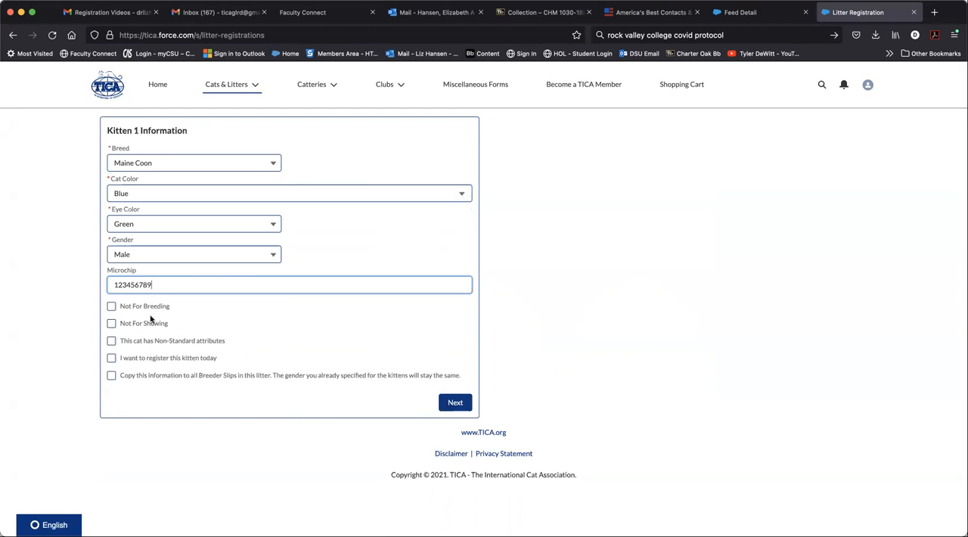
pyautogui.click(112, 306)
pyautogui.click(112, 324)
# Step: Flag kitten 1 as having non-standard attributes and list them as "short legs"
pyautogui.click(112, 341)
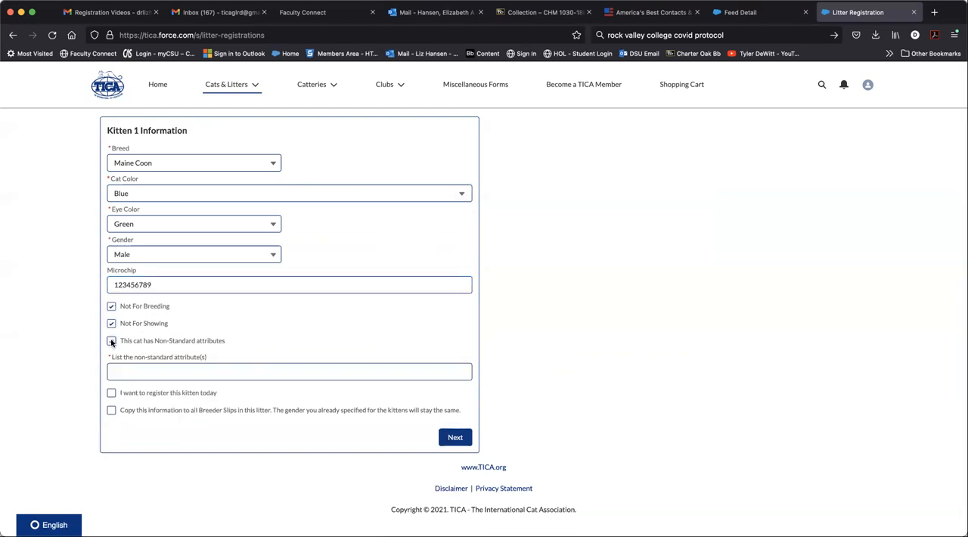
pyautogui.click(135, 368)
pyautogui.write('h')
pyautogui.press('BackSpace')
pyautogui.write('short leg')
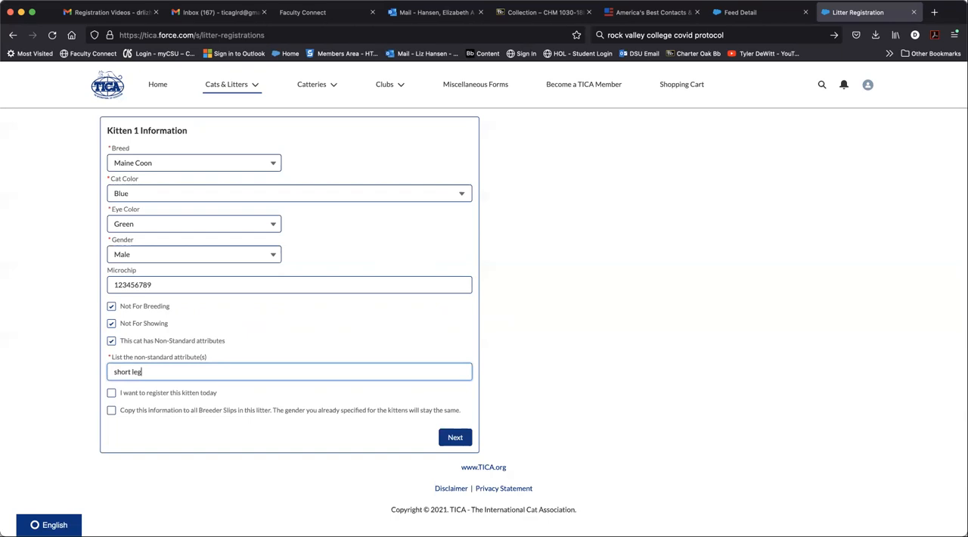
pyautogui.write('s')
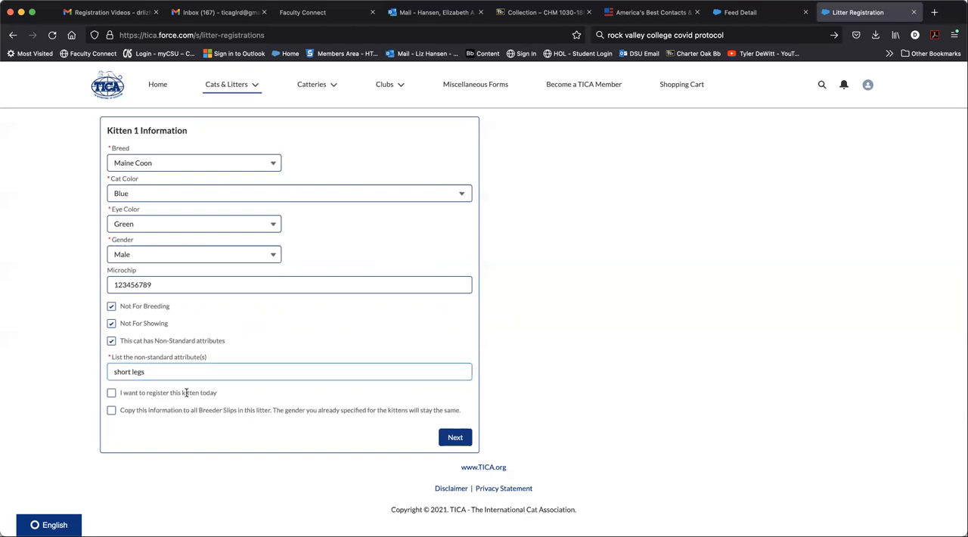
# Step: Choose to register kitten 1 today with a sale date of Aug 24, 2021, and continue to ownership
pyautogui.click(112, 393)
pyautogui.scroll(-1, 186, 371)
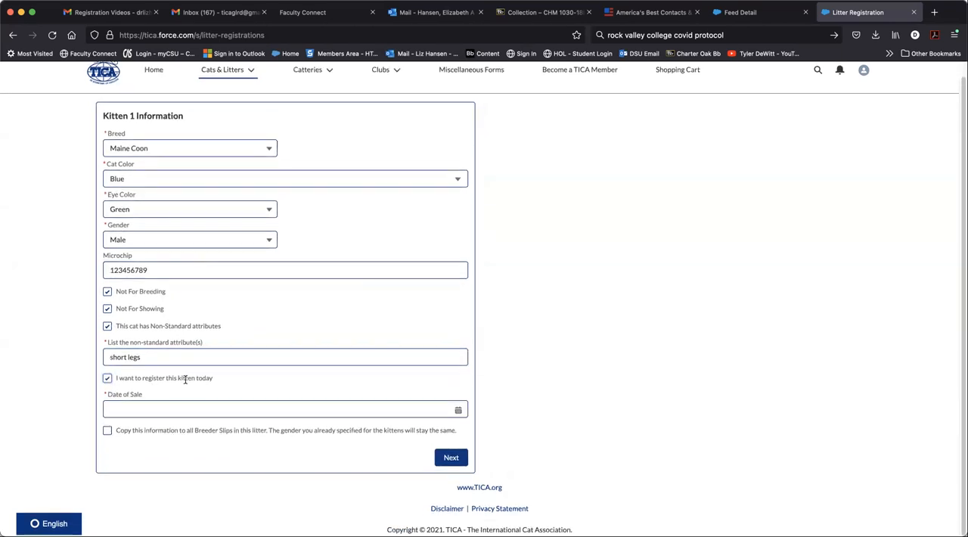
pyautogui.click(459, 411)
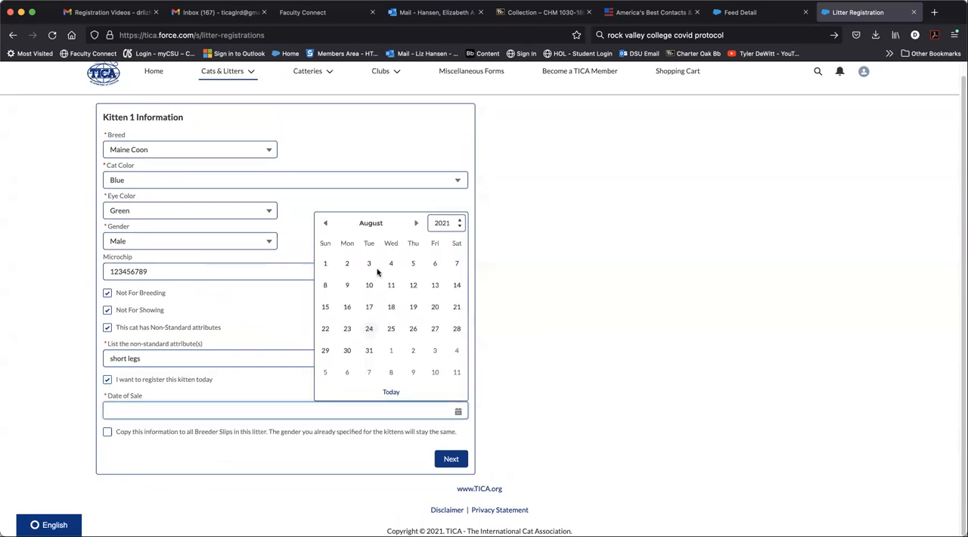
pyautogui.click(371, 331)
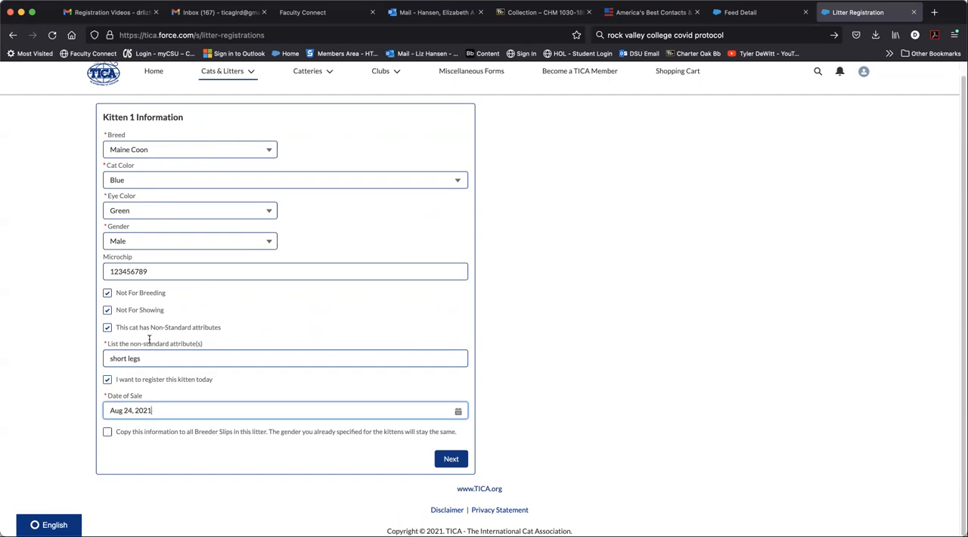
pyautogui.click(451, 459)
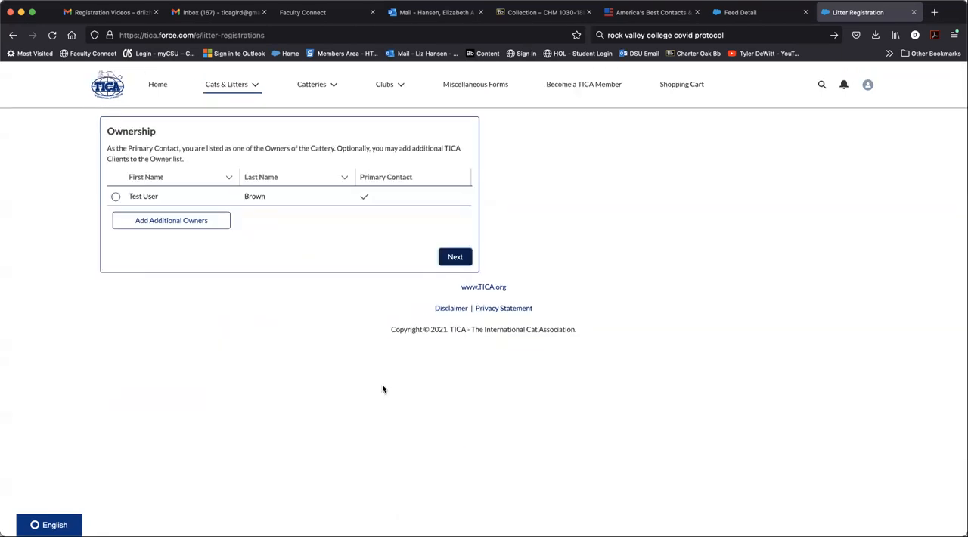
# Step: Add an additional owner for kitten 1 by last name and TICA client ID, and select that owner in the list
pyautogui.click(115, 196)
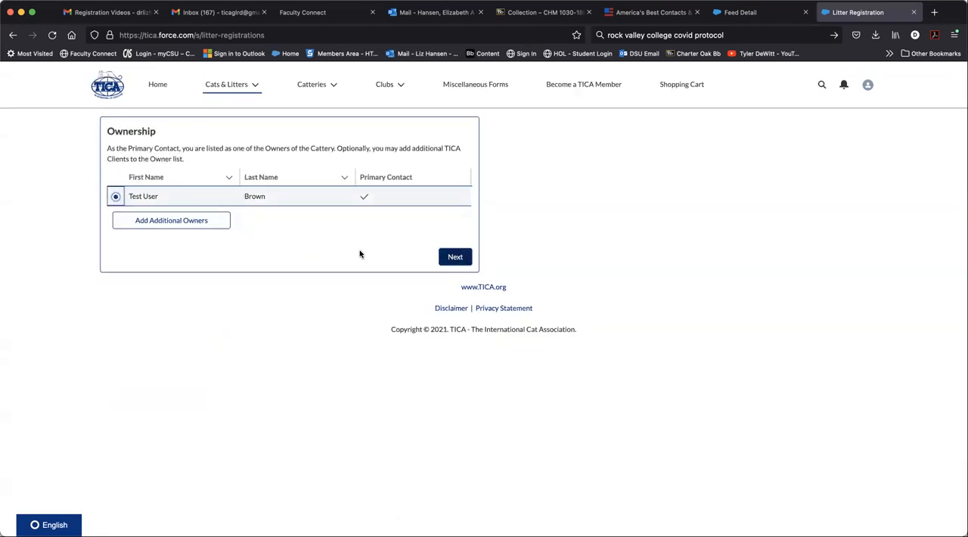
pyautogui.click(175, 220)
pyautogui.click(164, 178)
pyautogui.write('stark')
pyautogui.press('Tab')
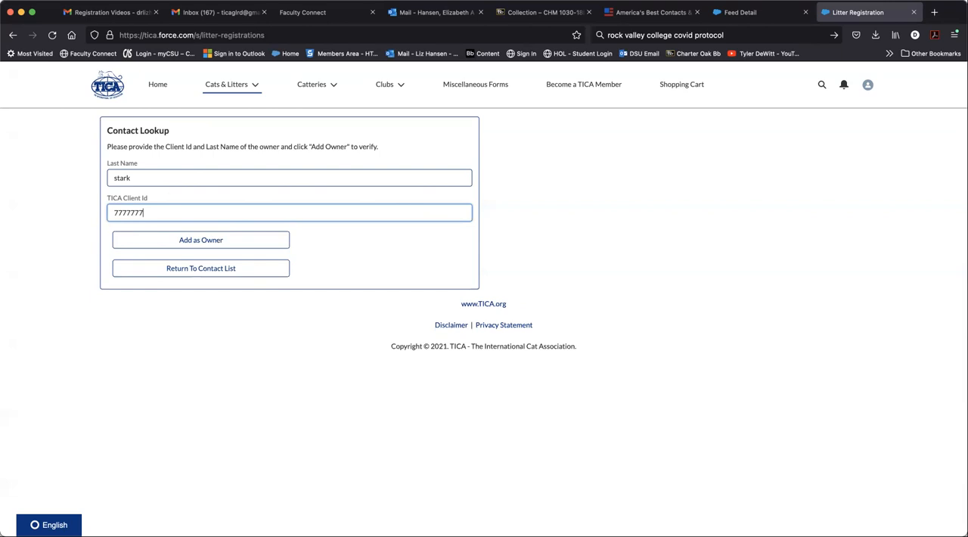
pyautogui.click(214, 240)
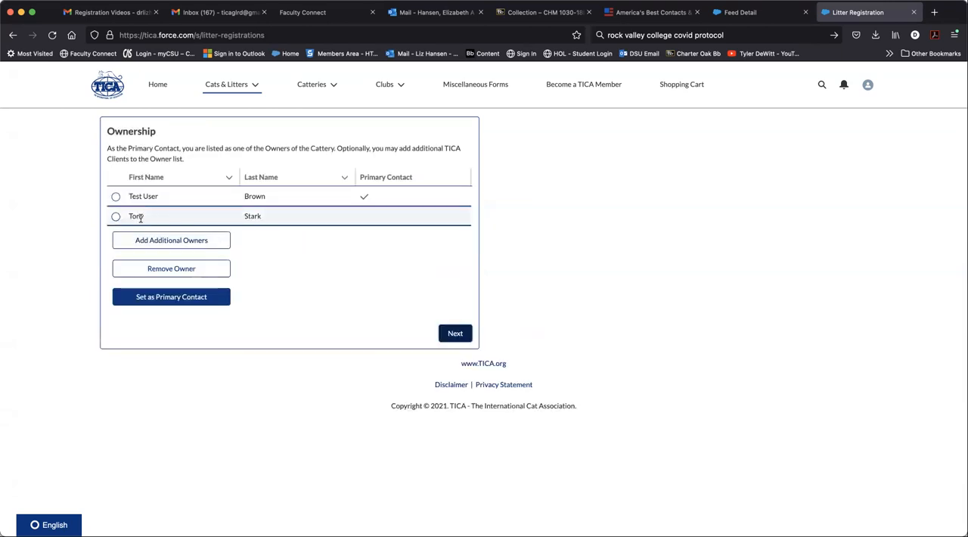
pyautogui.click(115, 217)
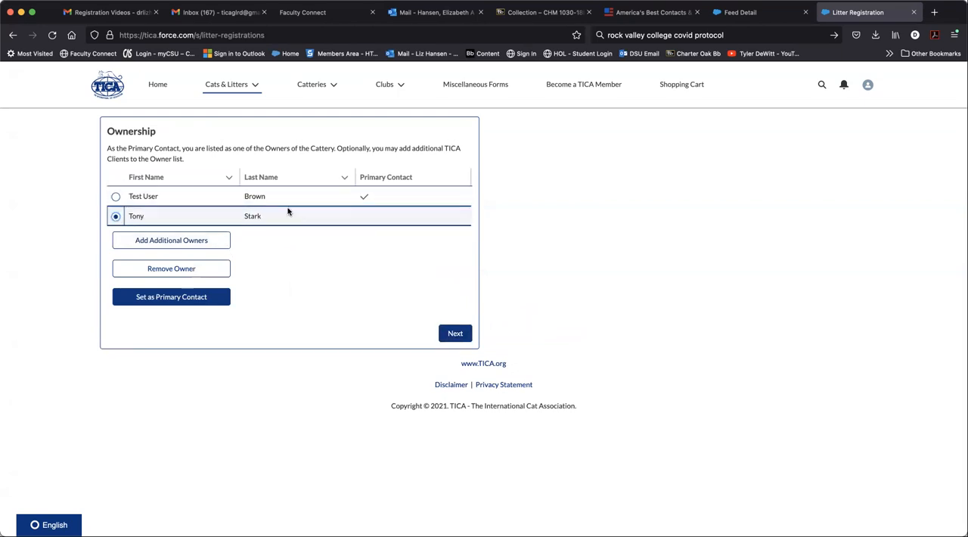
# Step: Make the newly added owner kitten 1's primary contact and continue to the certificate owner names
pyautogui.click(199, 298)
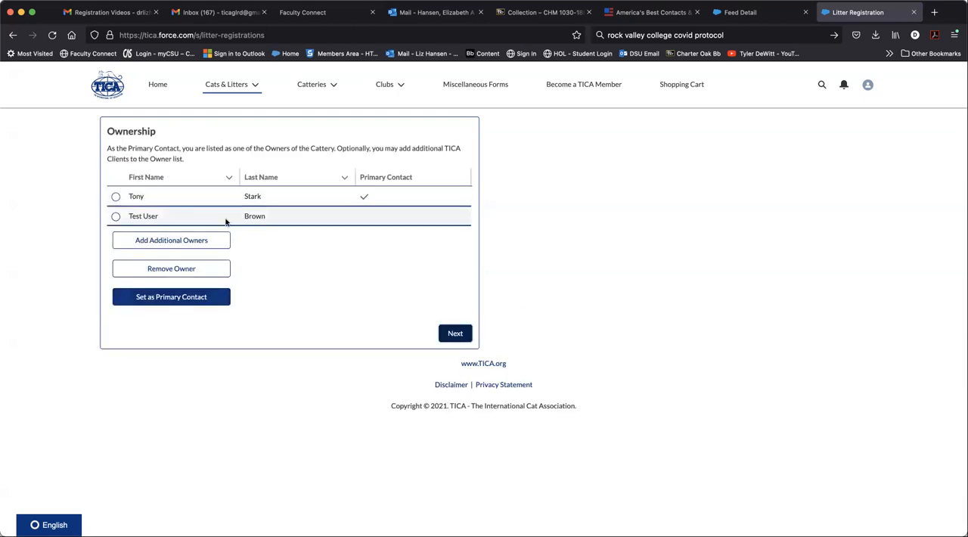
pyautogui.click(454, 333)
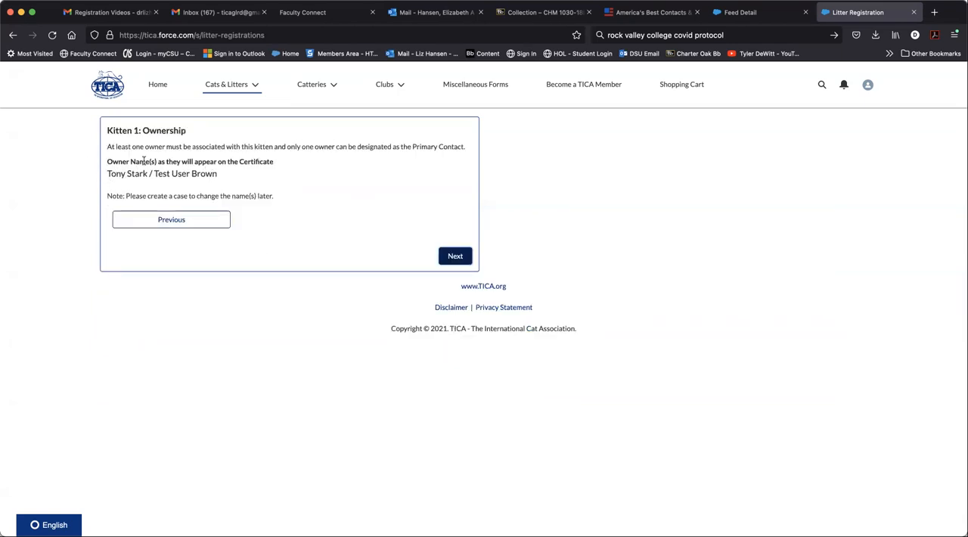
# Step: Return to the ownership list, make the original cattery owner the primary contact again, and continue to naming kitten 1
pyautogui.click(160, 220)
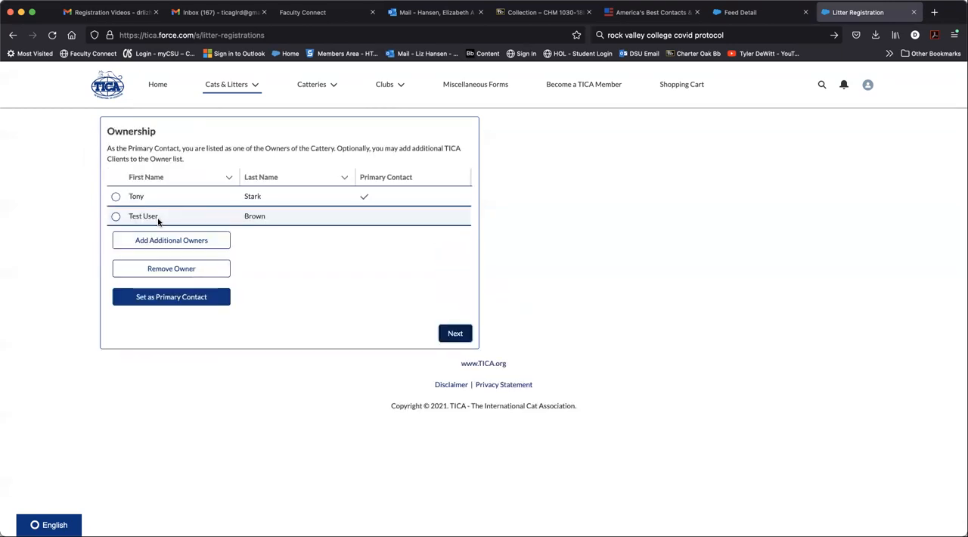
pyautogui.click(116, 216)
pyautogui.click(196, 297)
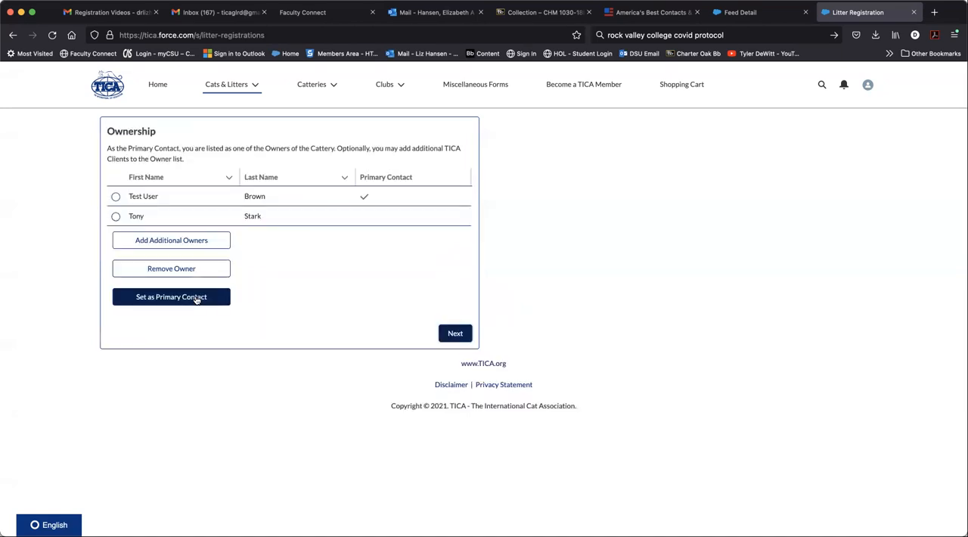
pyautogui.click(454, 334)
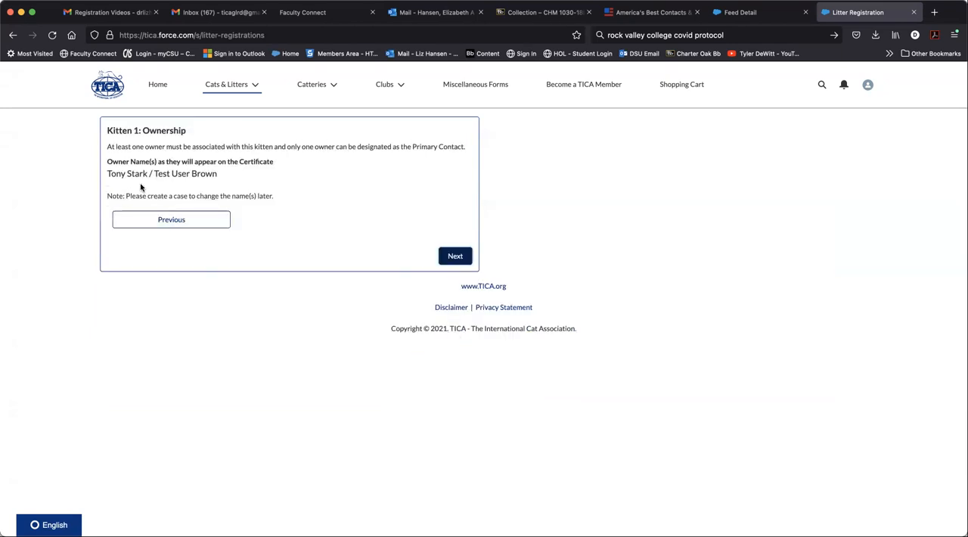
pyautogui.click(461, 257)
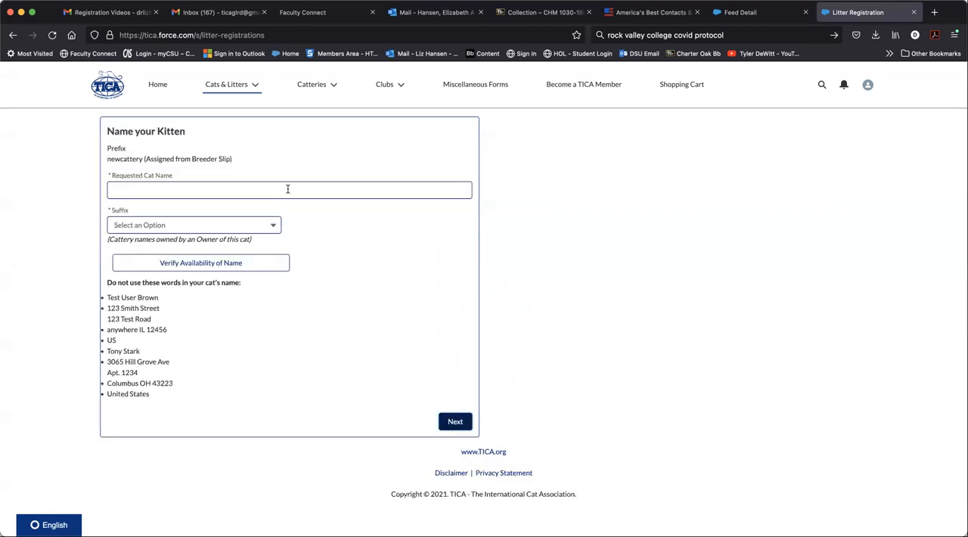
# Step: Request the name "Fluffy Kitty Cat" for kitten 1 with the suffix "of IRONMANCATS" and verify its availability
pyautogui.click(288, 188)
pyautogui.write('F')
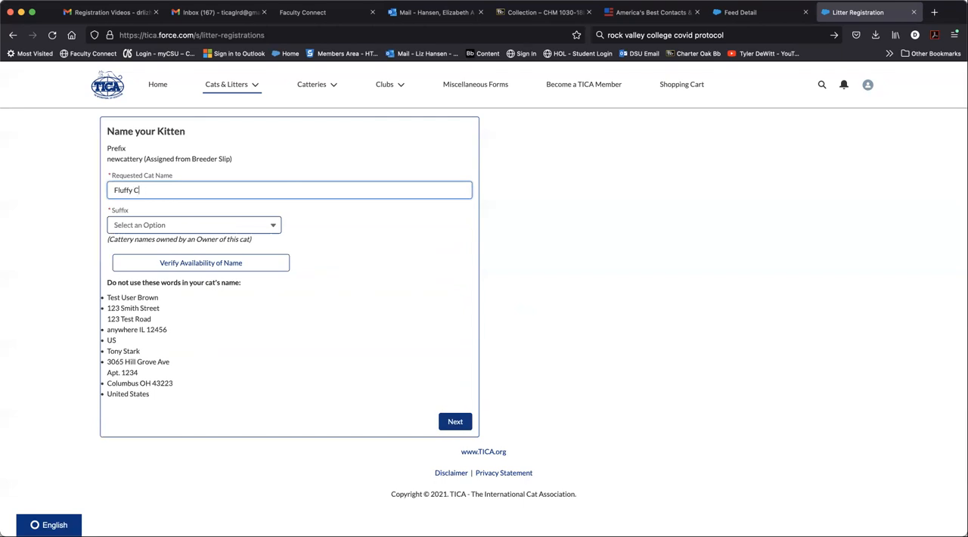
pyautogui.write('luffy Kitty Cat')
pyautogui.click(272, 223)
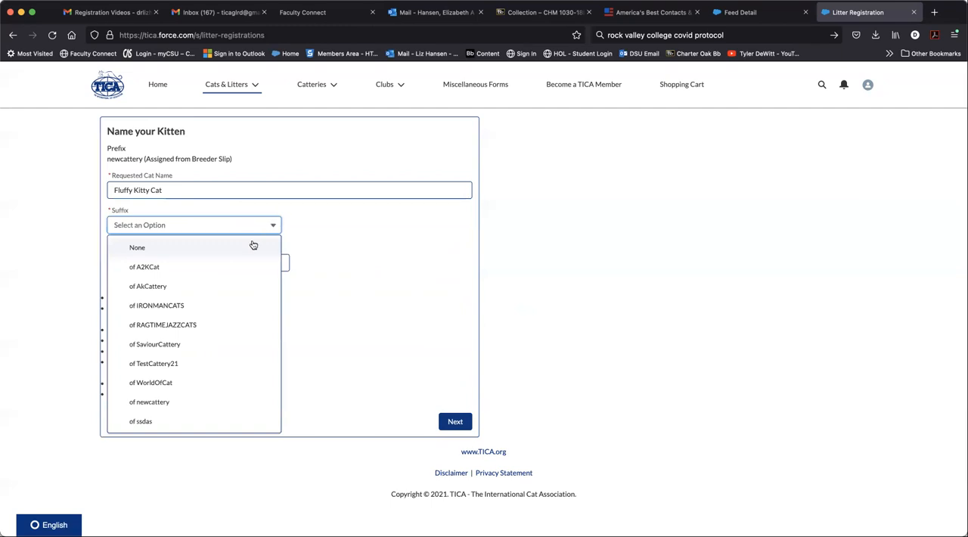
pyautogui.click(229, 306)
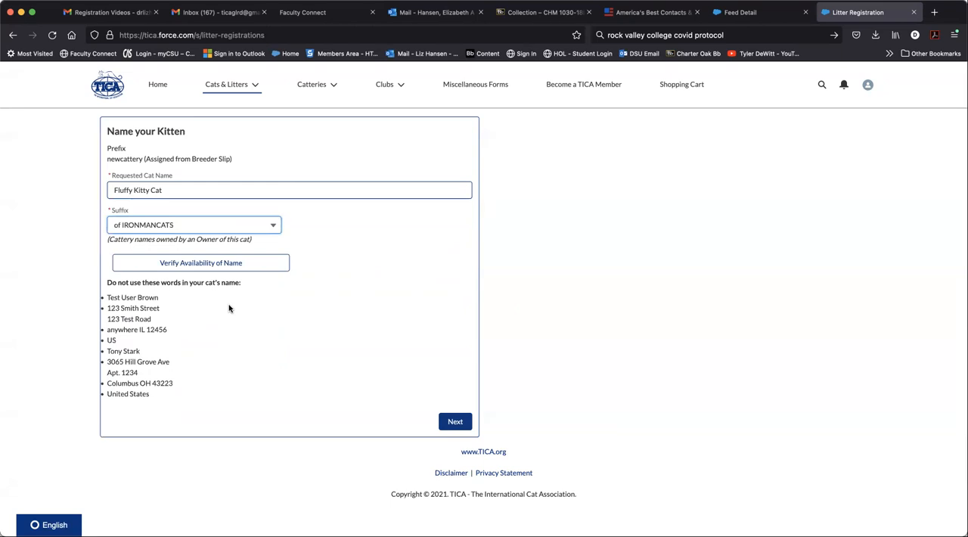
pyautogui.click(235, 263)
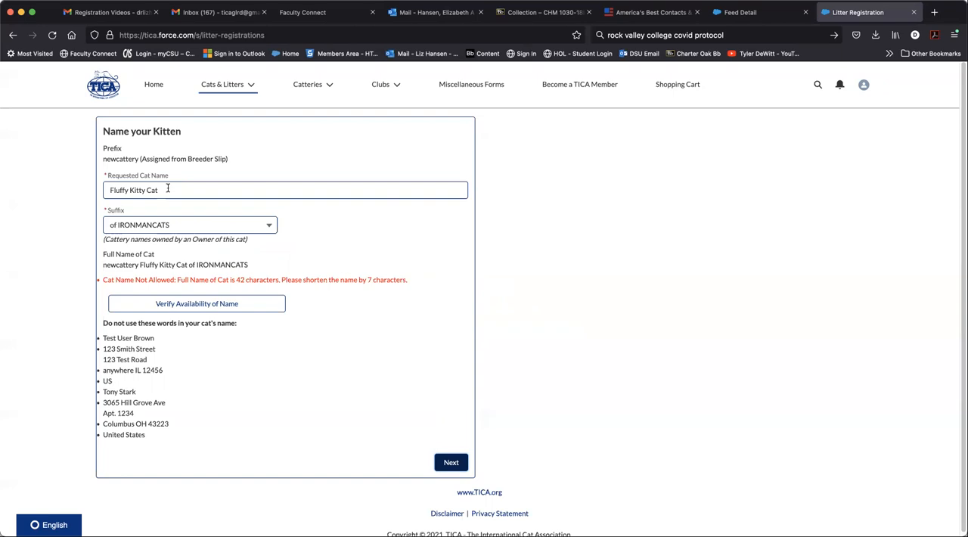
# Step: Shorten kitten 1's requested name to "FluffyCat", verify its availability, check the full name, and continue to the litter list
pyautogui.moveTo(168, 189); pyautogui.dragTo(82, 192)
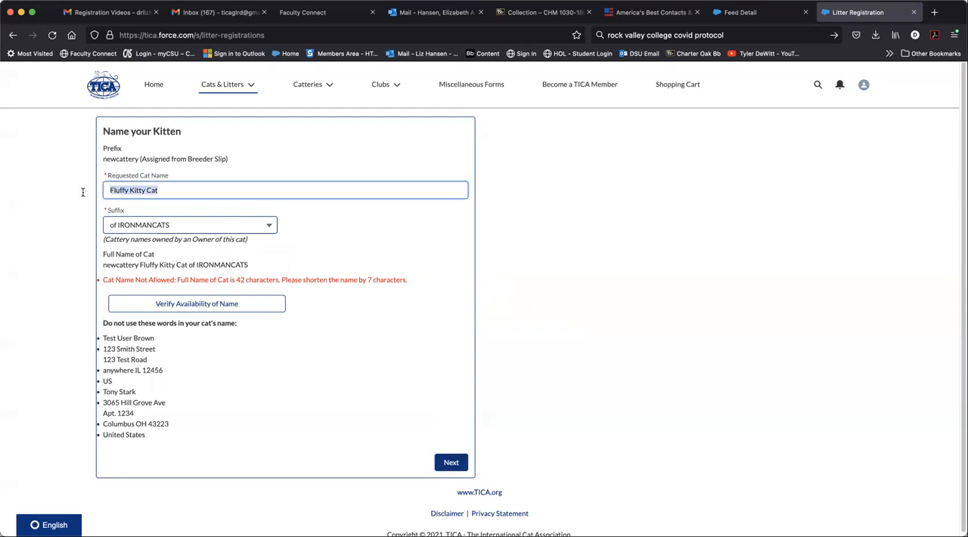
pyautogui.write('Fluffy')
pyautogui.click(233, 304)
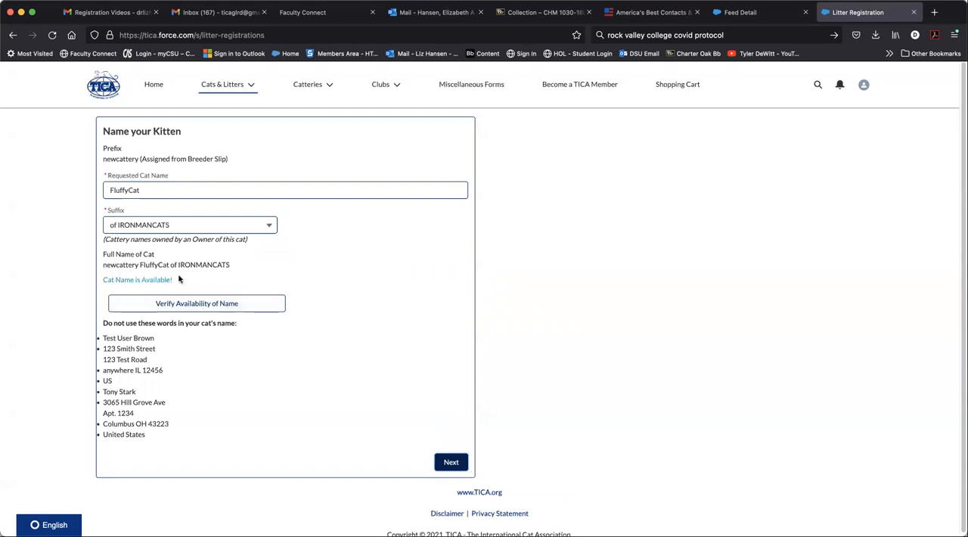
pyautogui.moveTo(140, 265); pyautogui.dragTo(208, 265)
pyautogui.moveTo(103, 265); pyautogui.dragTo(232, 263)
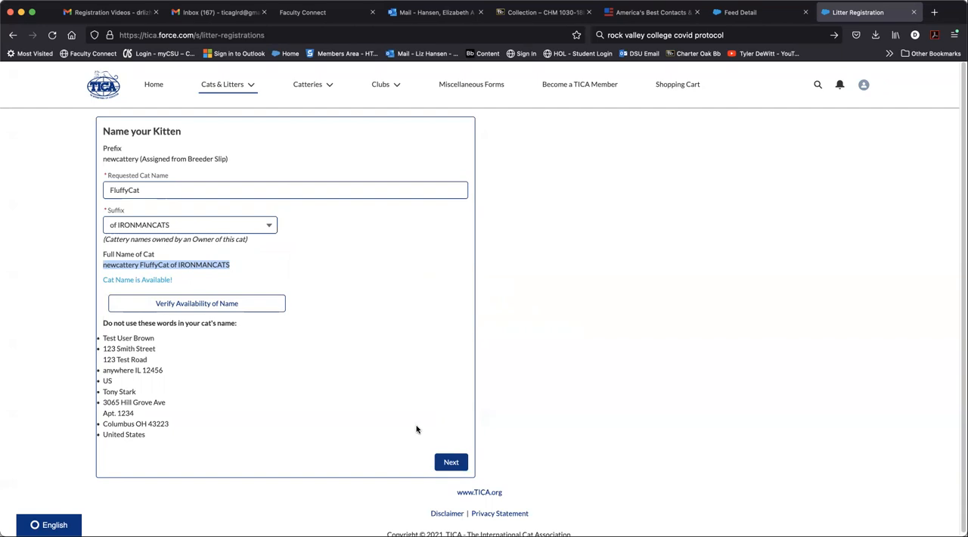
pyautogui.click(455, 463)
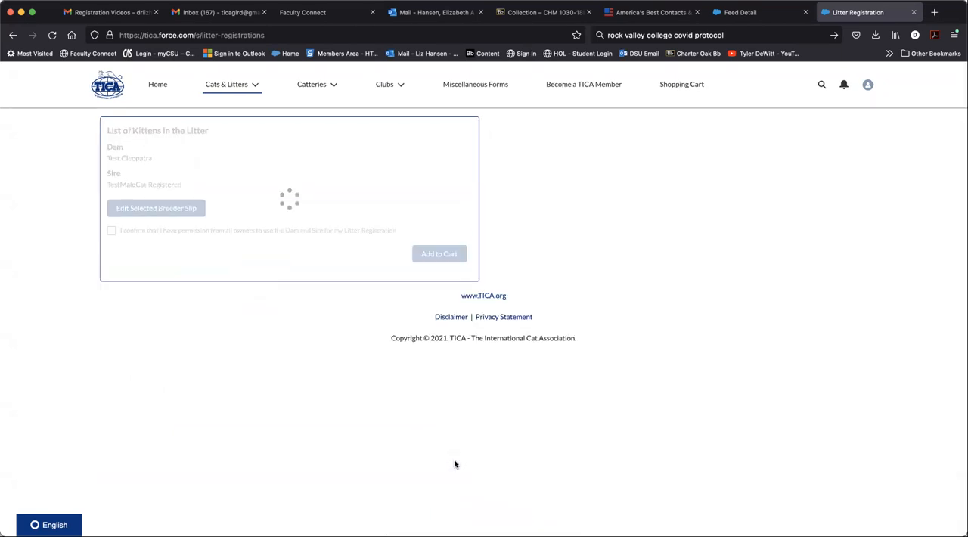
# Step: Open kitten 2's breeder slip for editing and set the breed to Maine Coon
pyautogui.click(120, 251)
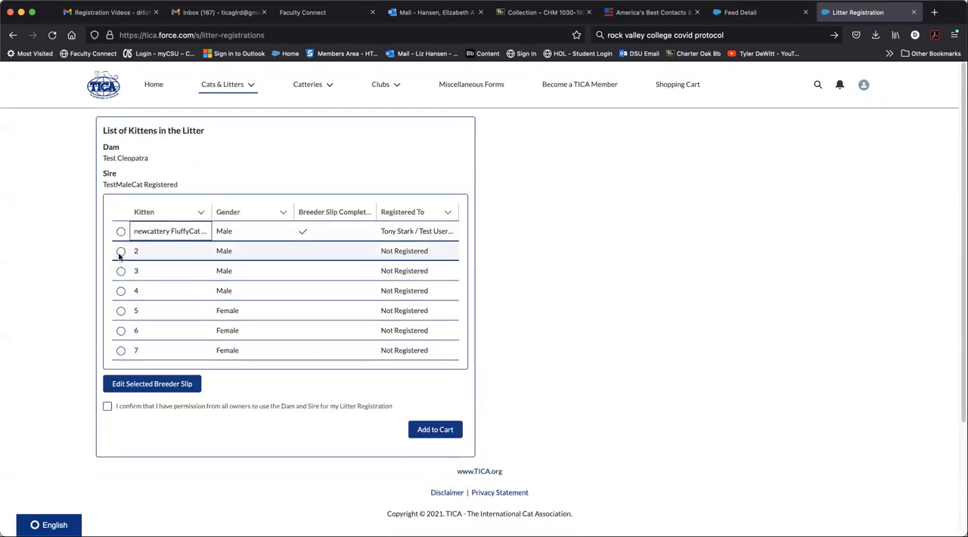
pyautogui.click(172, 406)
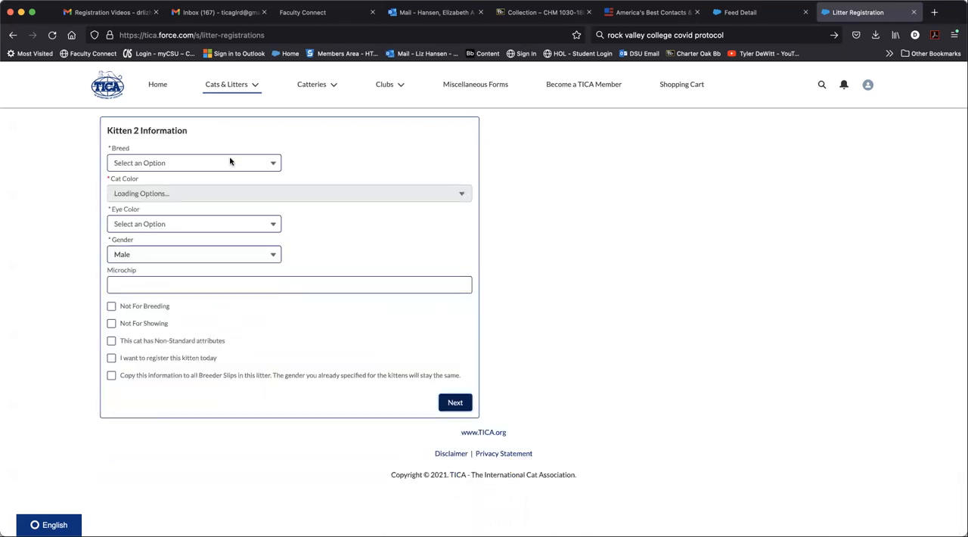
pyautogui.click(268, 163)
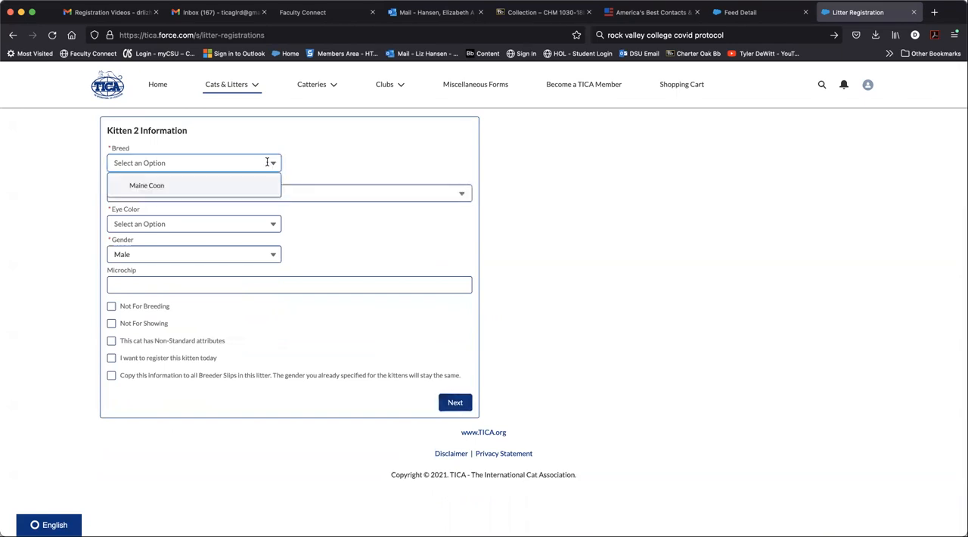
pyautogui.click(260, 183)
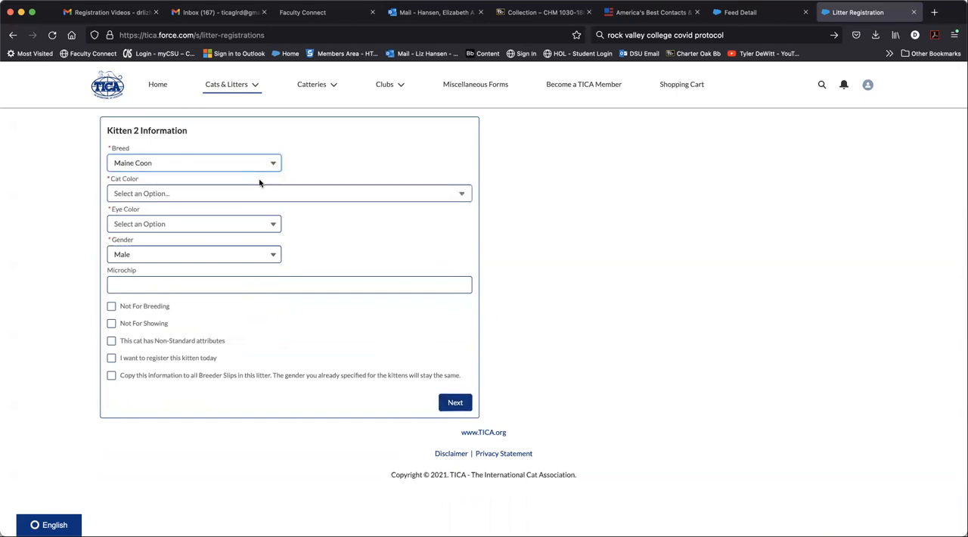
# Step: Set kitten 2's cat color to Brown (Black) Classic Tabby and eye color to Copper, and submit the slip
pyautogui.click(258, 195)
pyautogui.write('b')
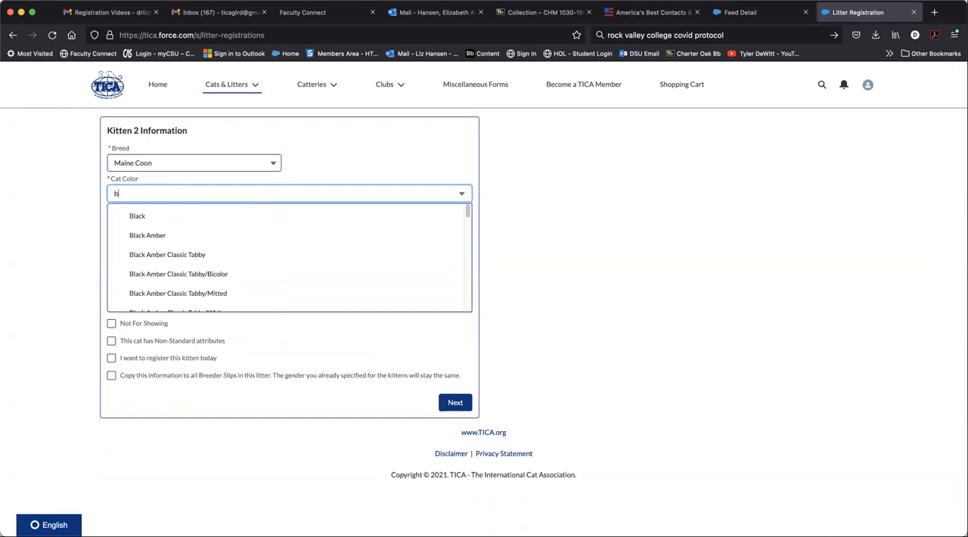
pyautogui.write('rown')
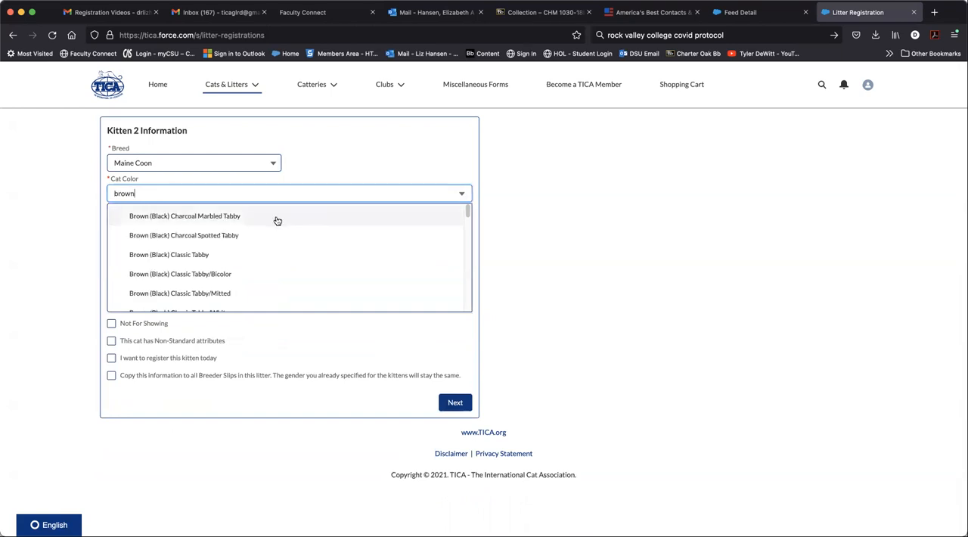
pyautogui.click(264, 254)
pyautogui.click(225, 222)
pyautogui.click(217, 279)
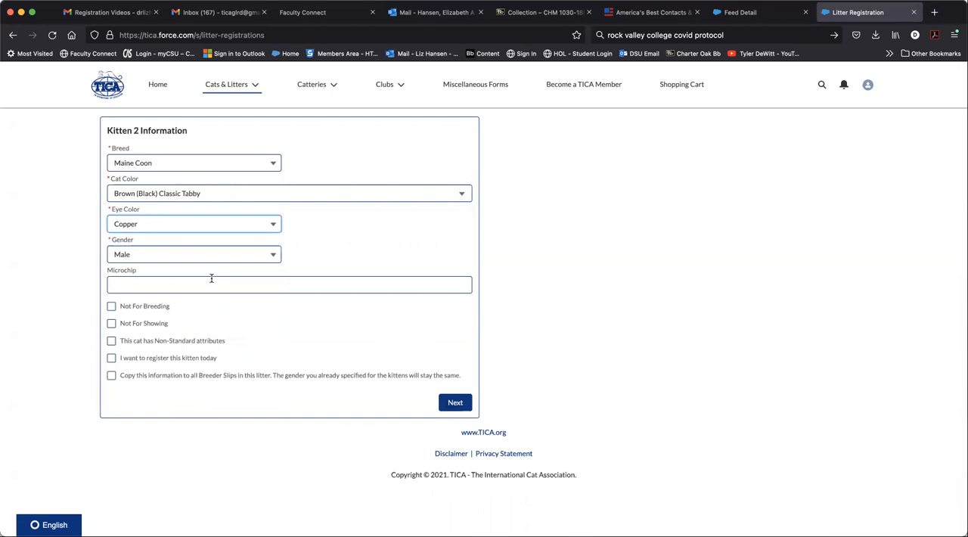
pyautogui.click(457, 402)
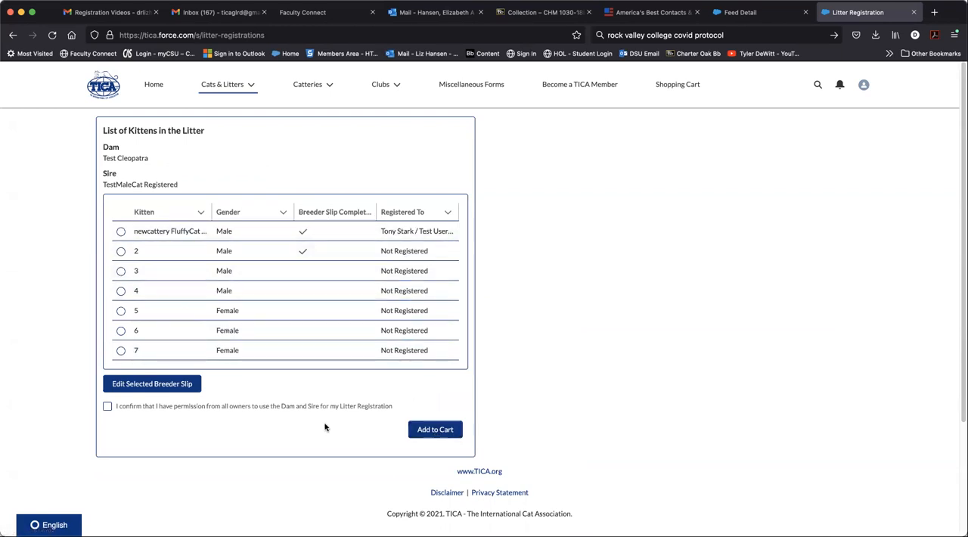
# Step: Try to confirm permission to use the dam and sire and add the litter registration to the cart
pyautogui.click(108, 407)
pyautogui.click(445, 429)
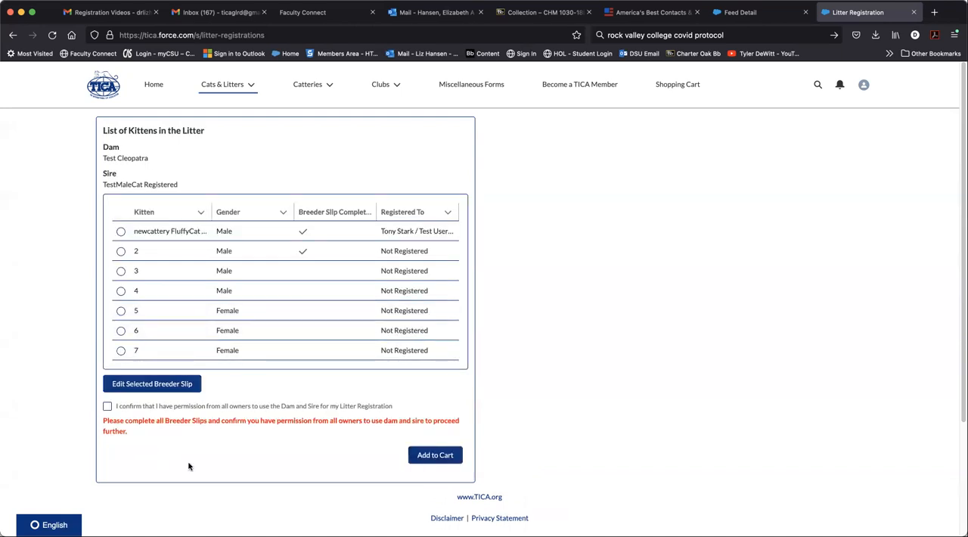
# Step: Complete kitten 3's breeder slip with breed Maine Coon, cat color Black and eye color Copper
pyautogui.click(121, 272)
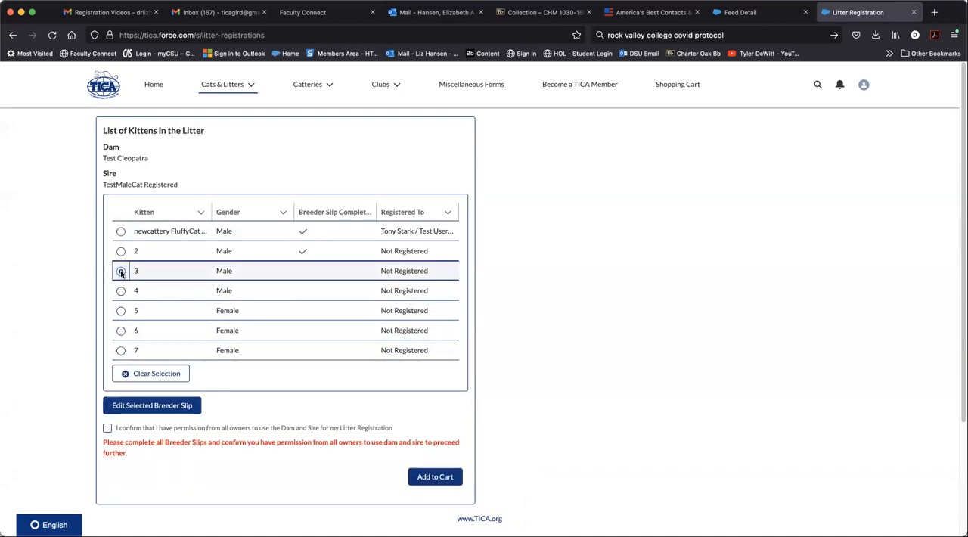
pyautogui.click(161, 405)
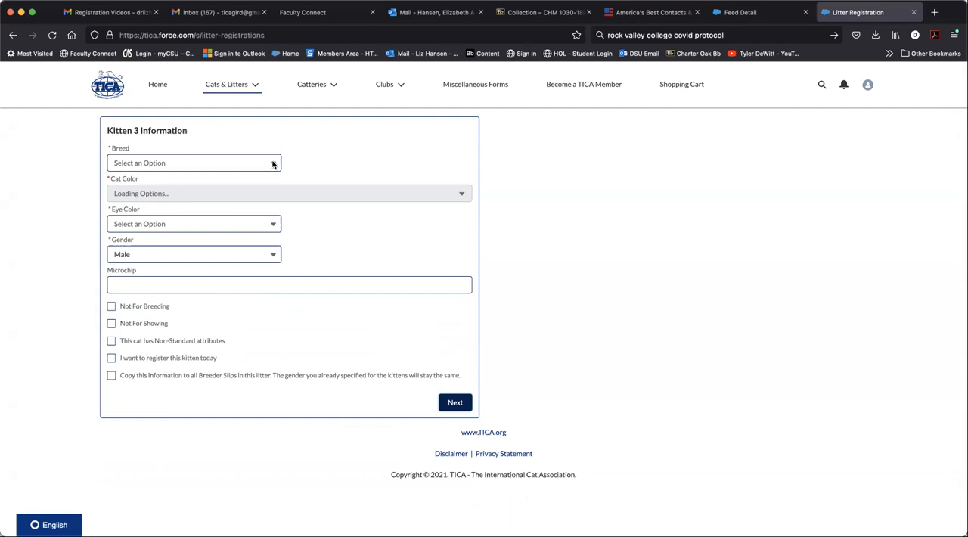
pyautogui.click(273, 163)
pyautogui.click(255, 186)
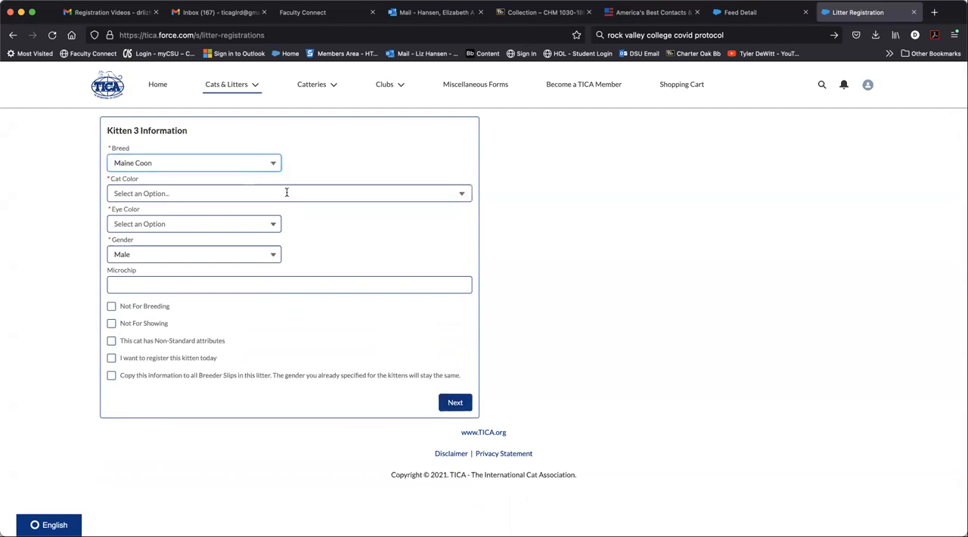
pyautogui.click(287, 192)
pyautogui.click(274, 219)
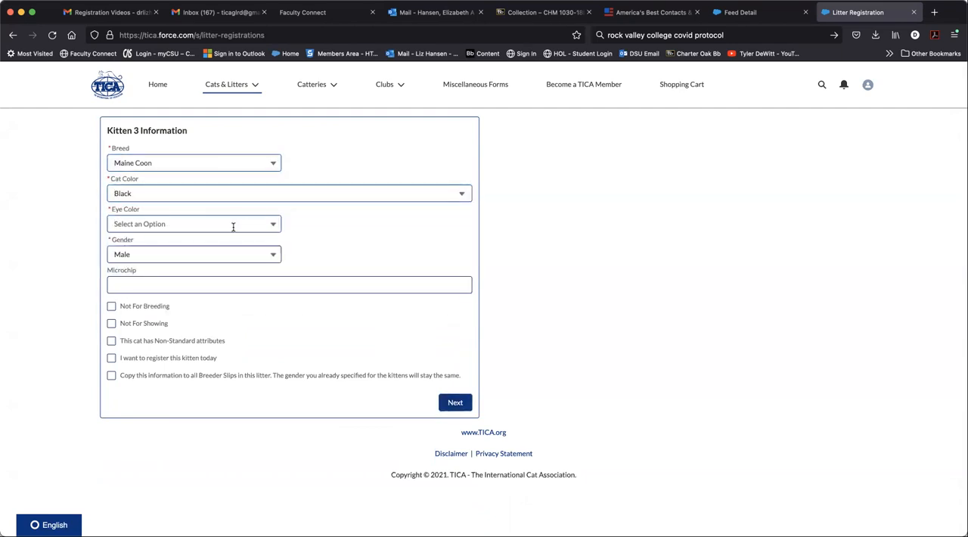
pyautogui.click(233, 227)
pyautogui.click(217, 283)
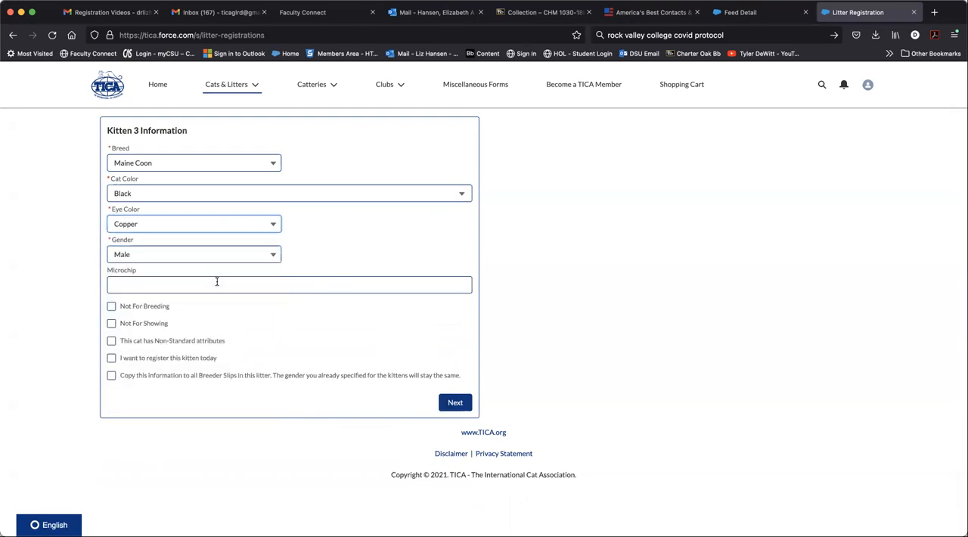
pyautogui.click(455, 402)
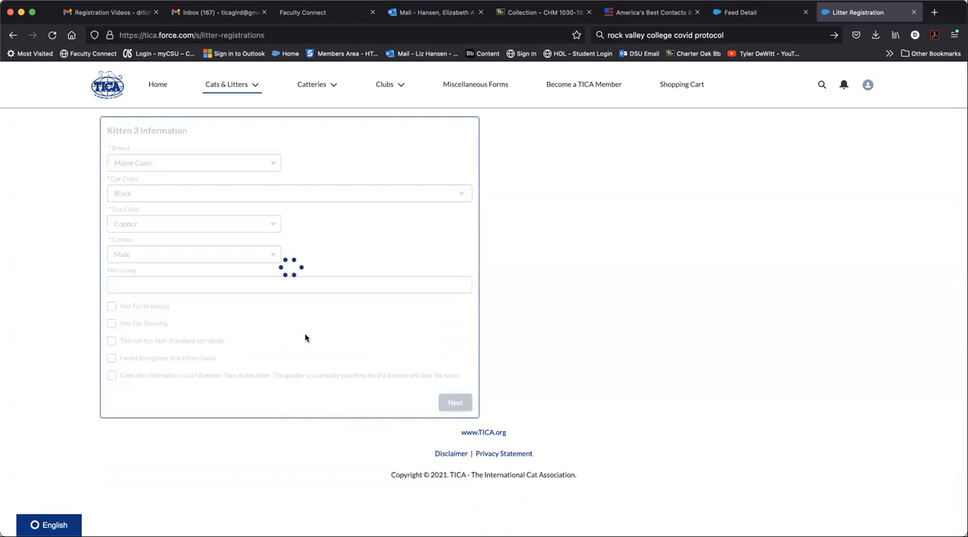
# Step: Select kitten 4 in the litter list and look over the available Cats & Litters pages
pyautogui.click(120, 292)
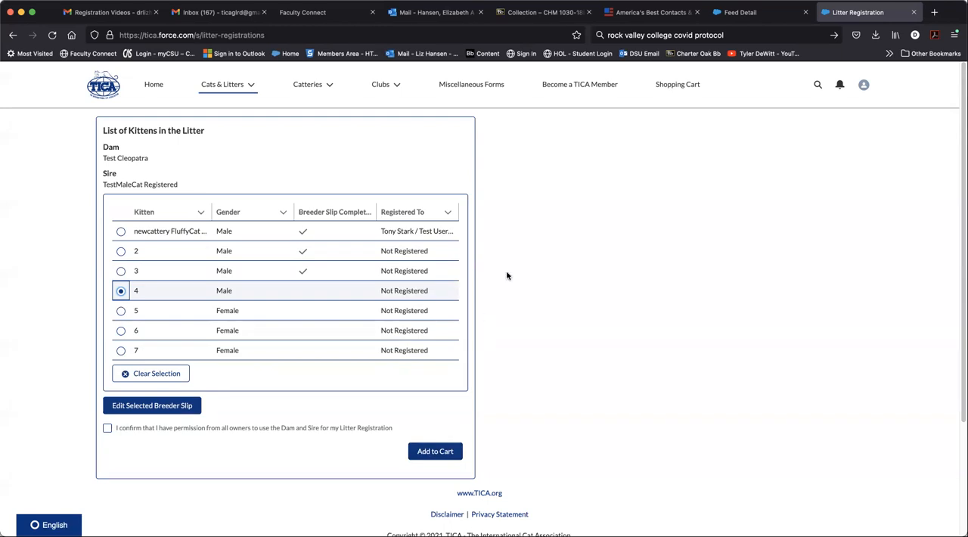
pyautogui.click(247, 85)
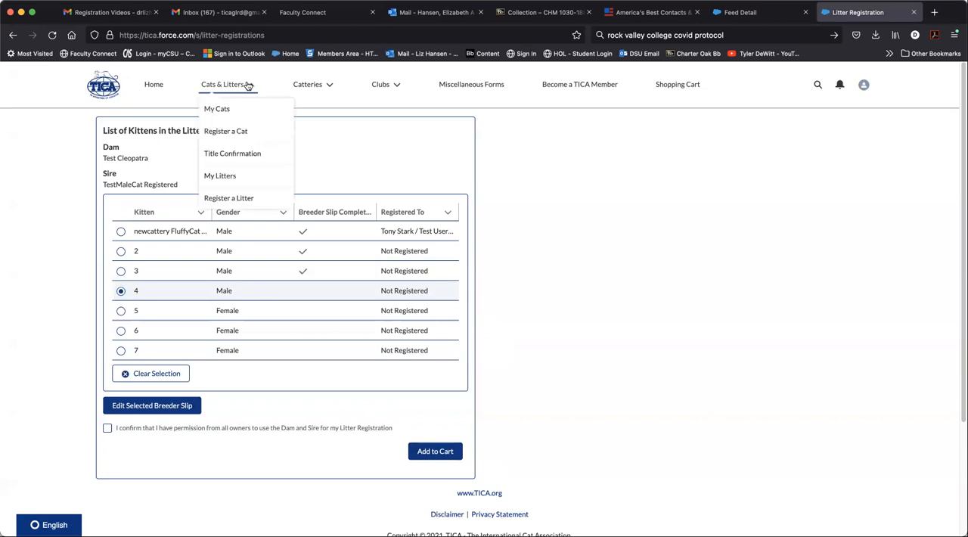
pyautogui.click(396, 163)
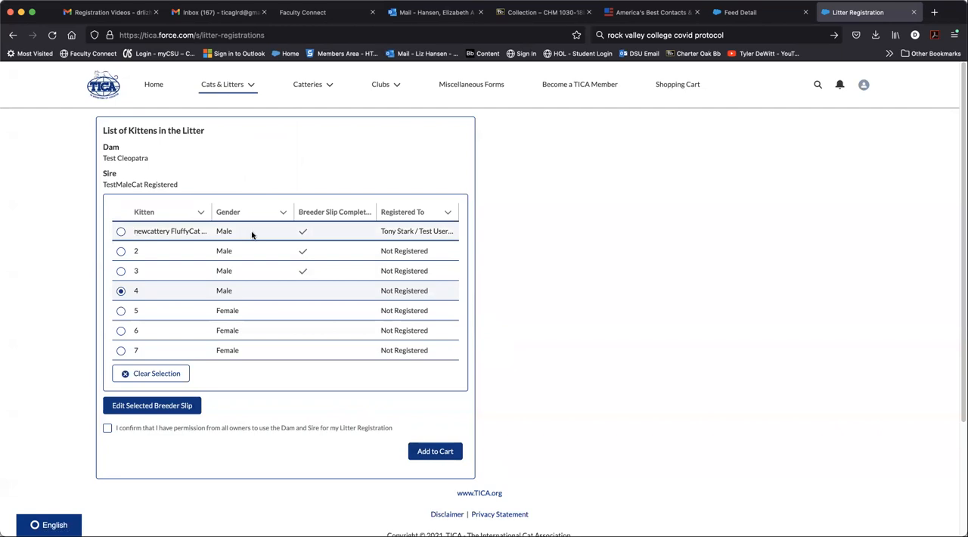
pyautogui.click(240, 85)
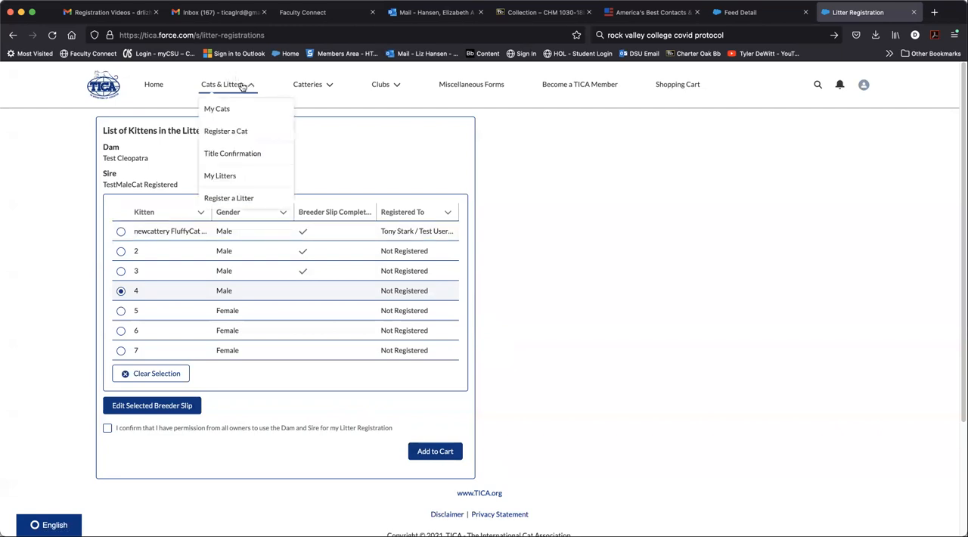